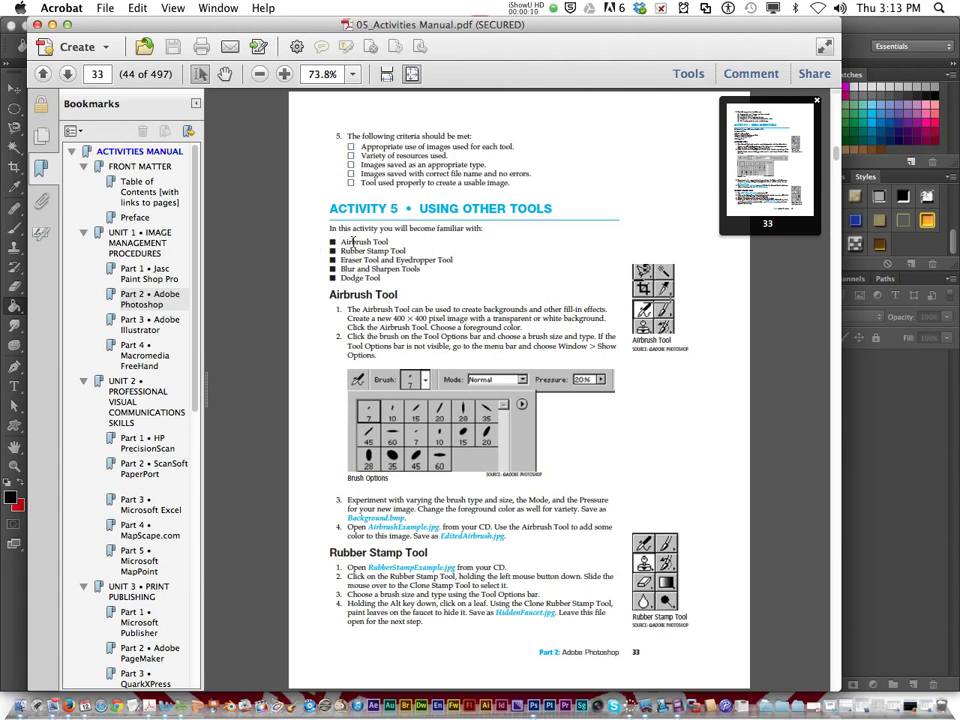
Close the activities manual in Acrobat and open Photoshop's New image dialog
click(38, 23)
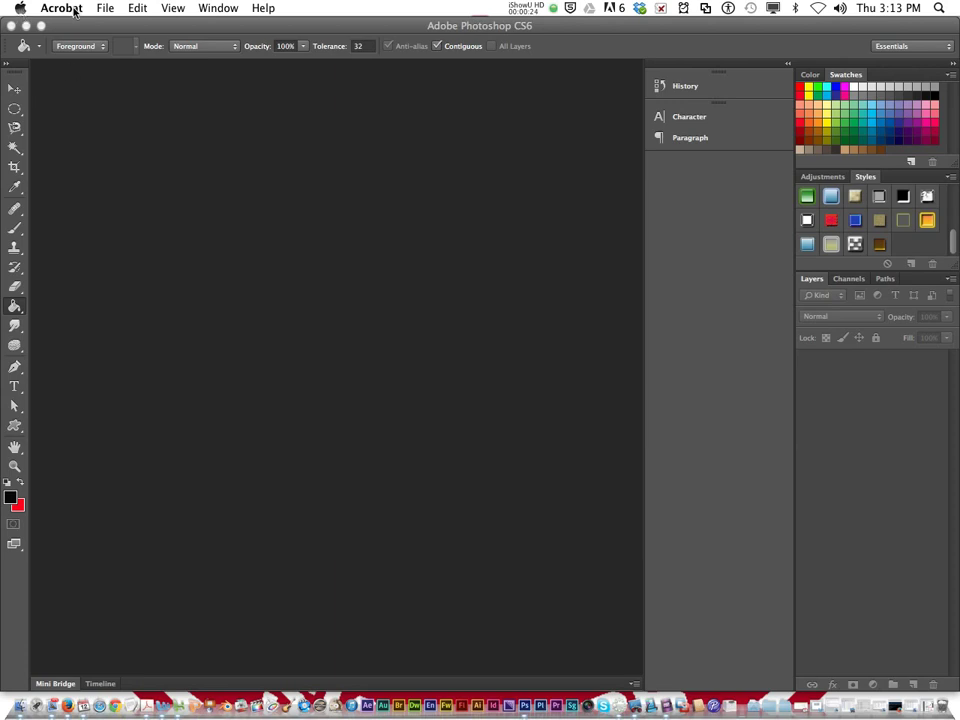
click(105, 8)
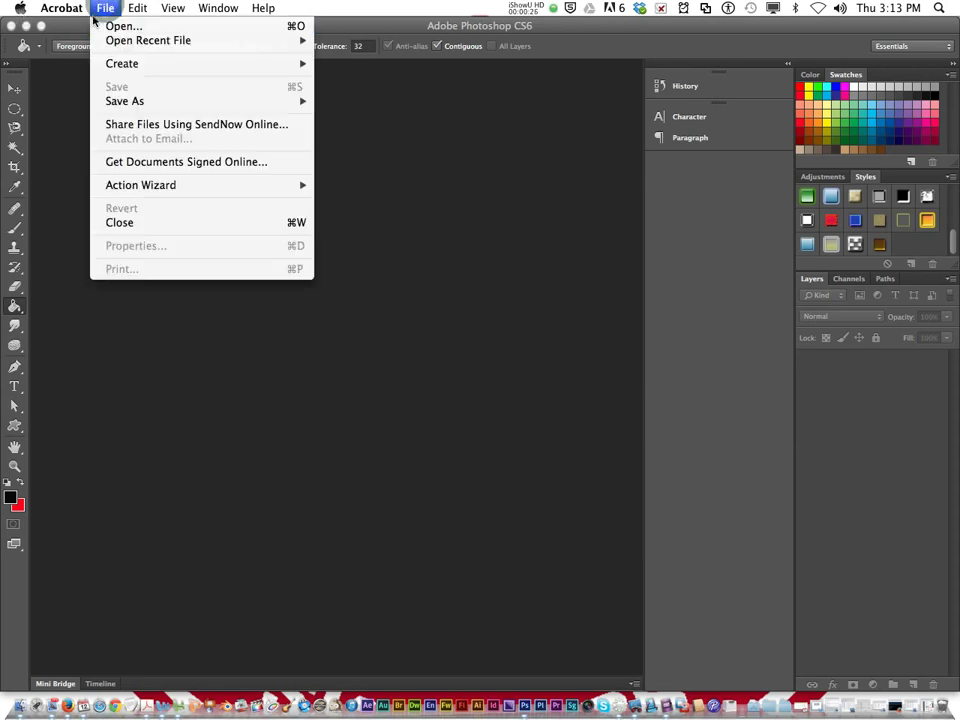
click(221, 128)
click(120, 8)
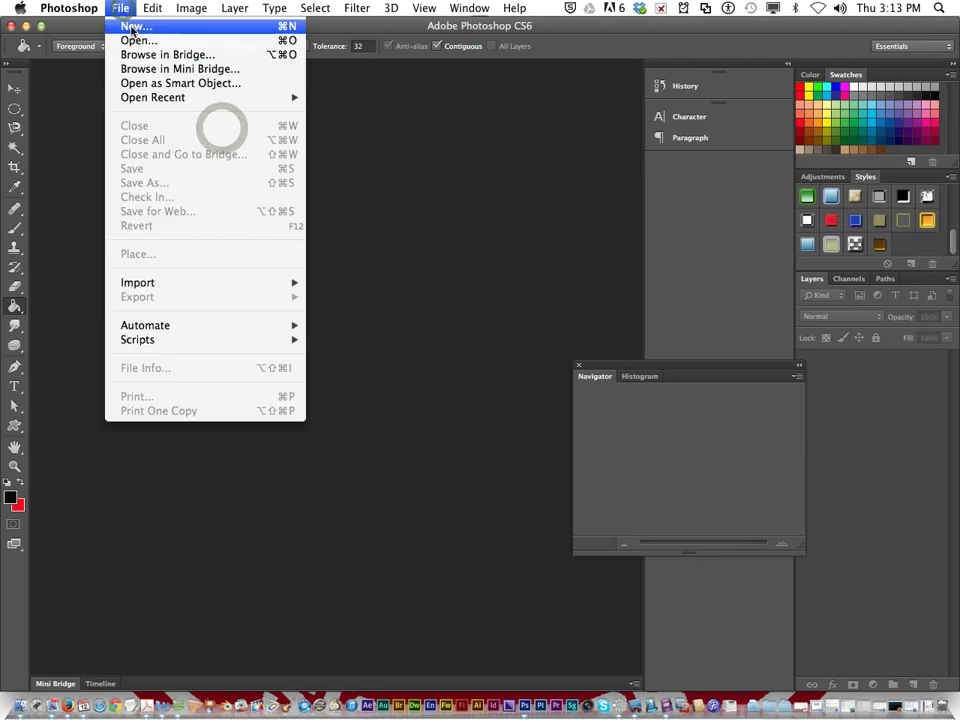
click(130, 24)
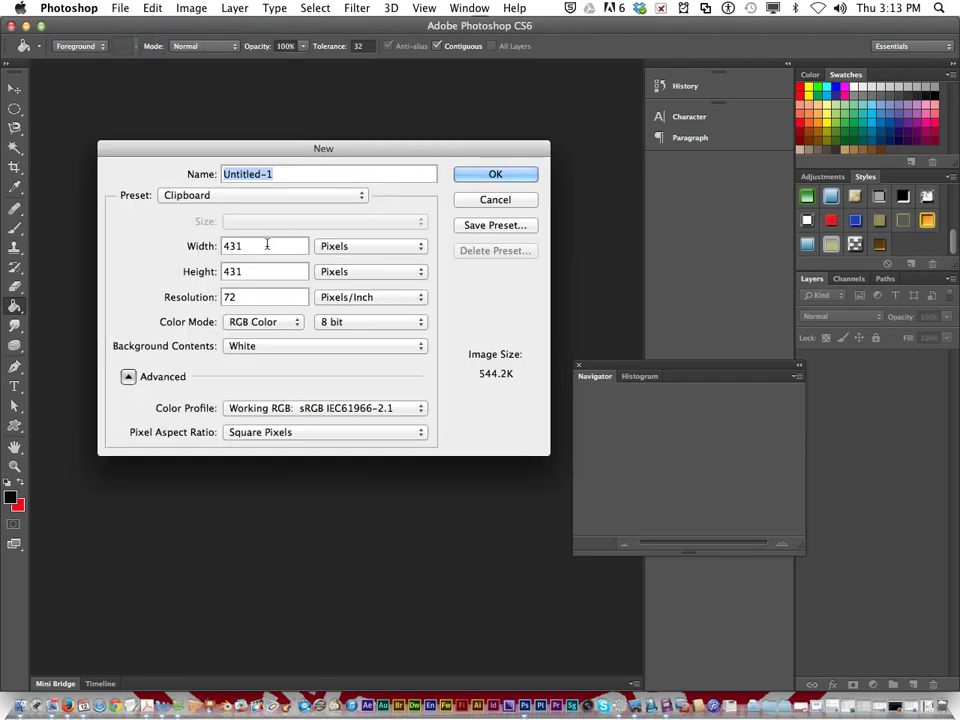
Set the new image to 400 × 400 pixels with a transparent background
double_click(266, 246)
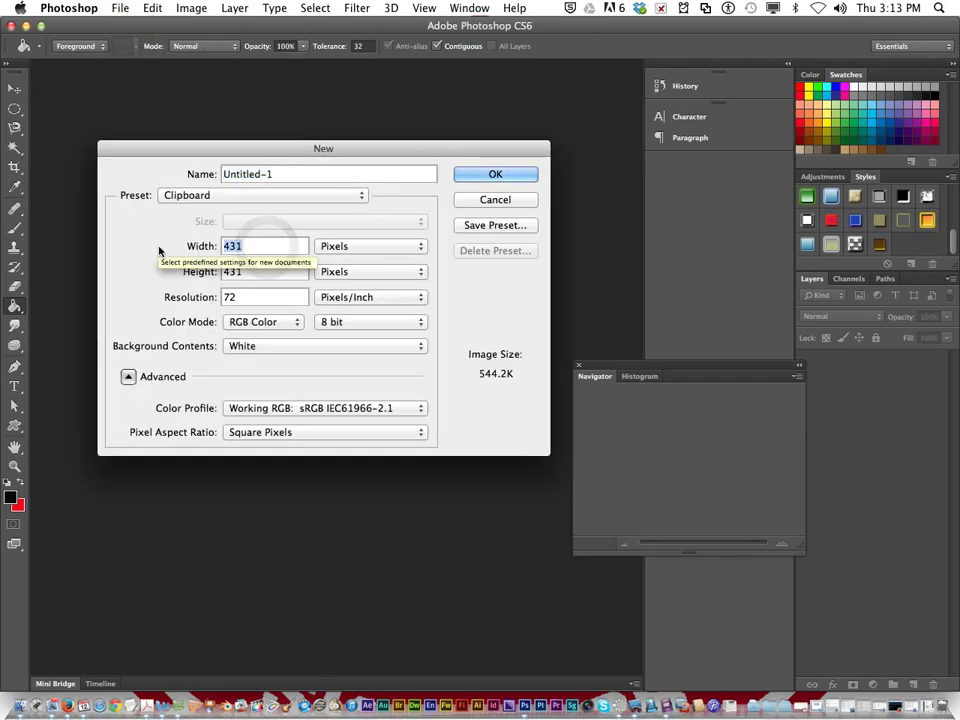
text(400)
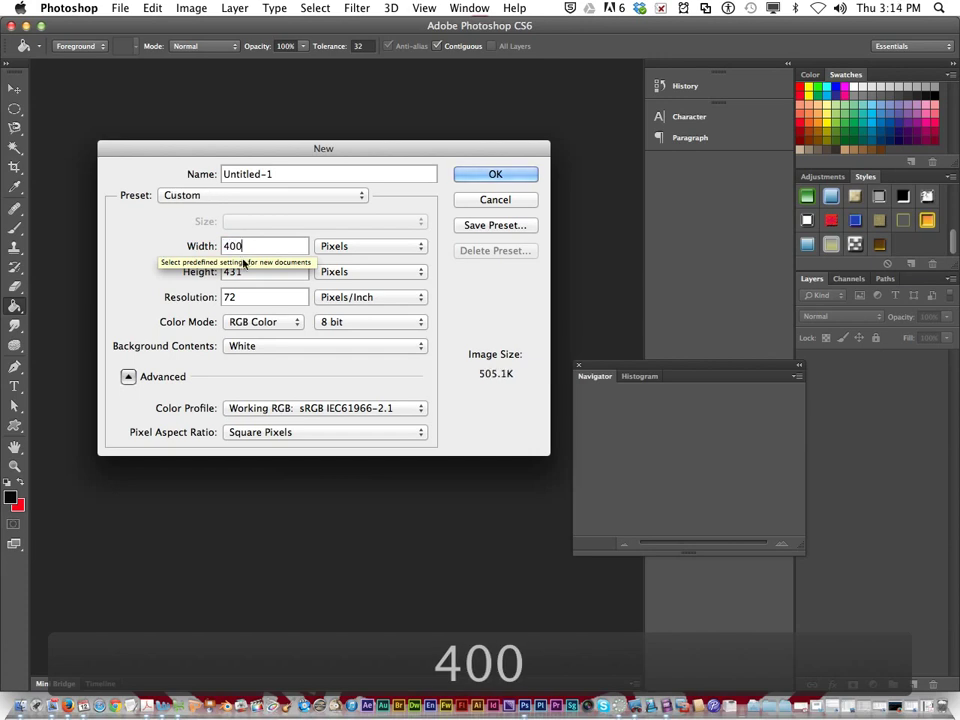
double_click(248, 272)
text(400)
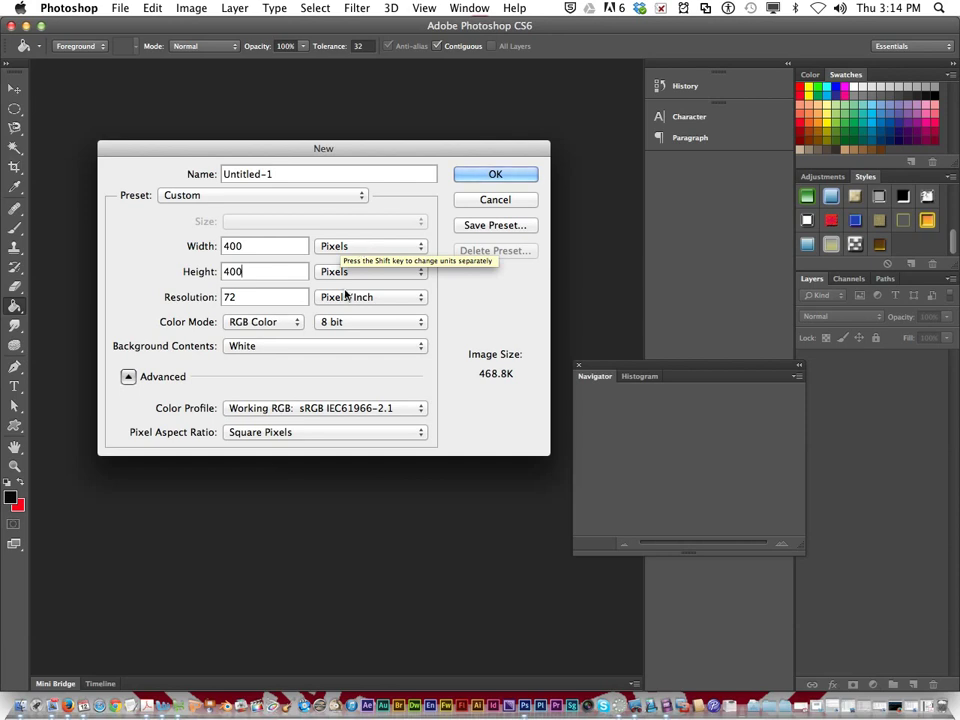
click(342, 348)
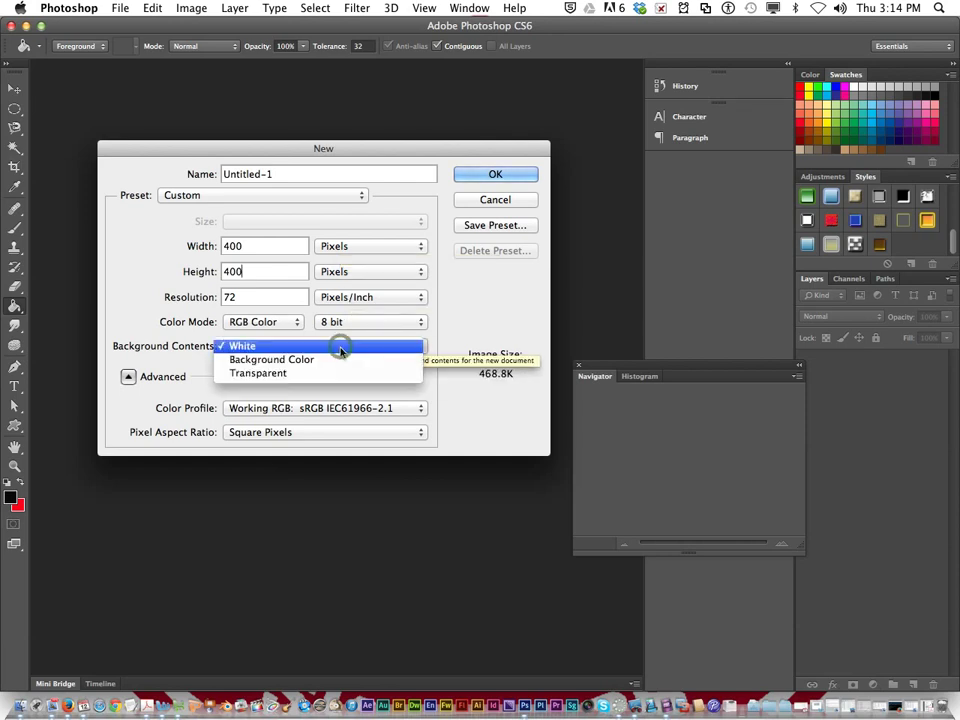
click(328, 374)
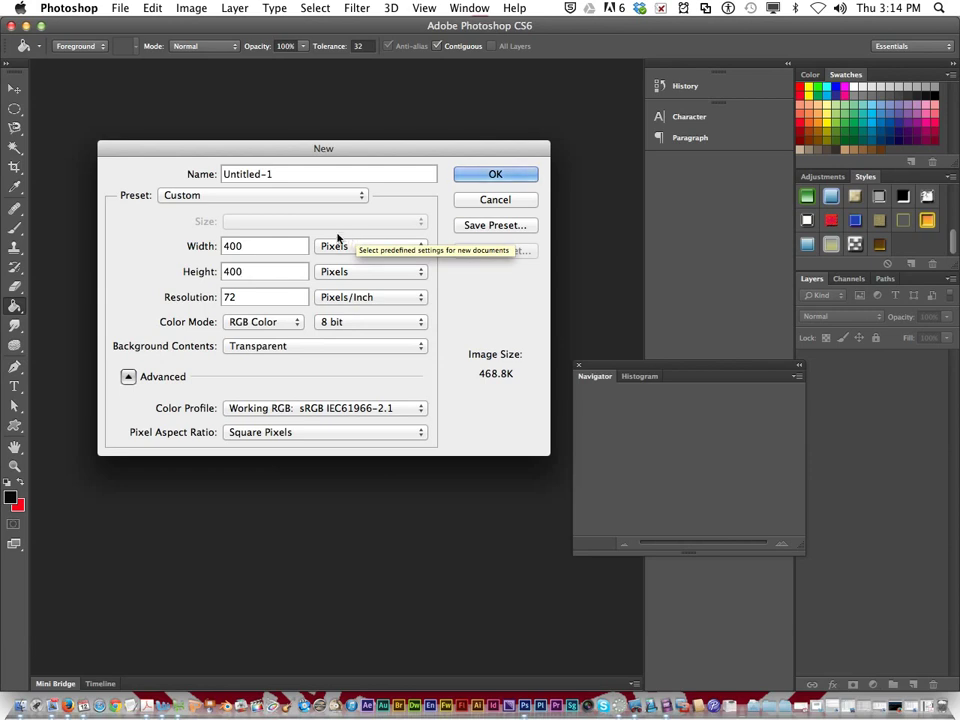
Name the image 'Background' and create it
click(283, 174)
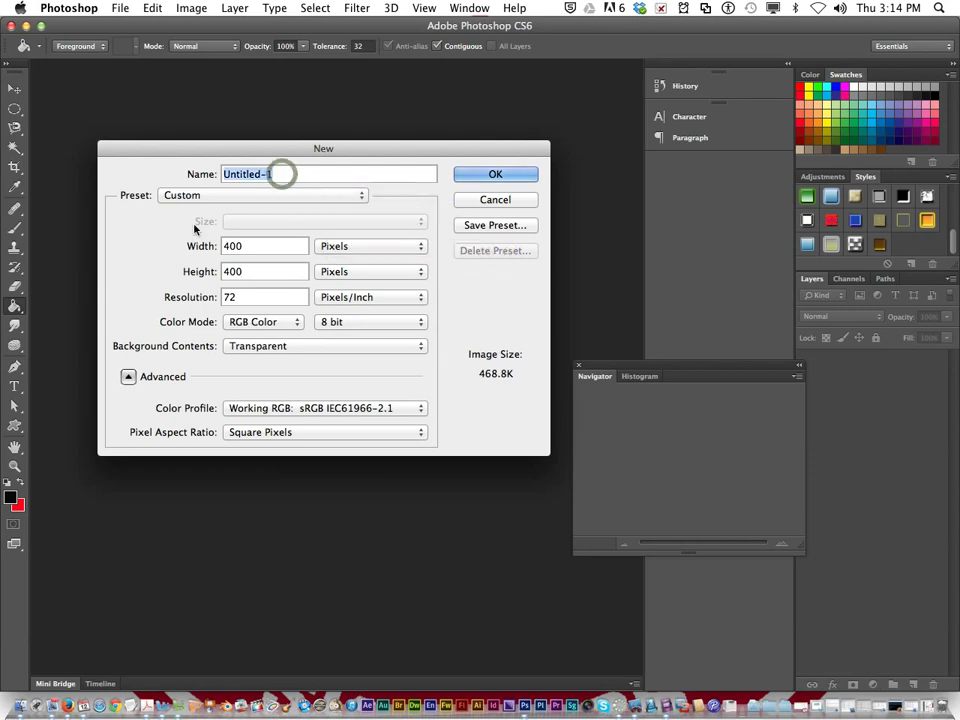
text(Bac)
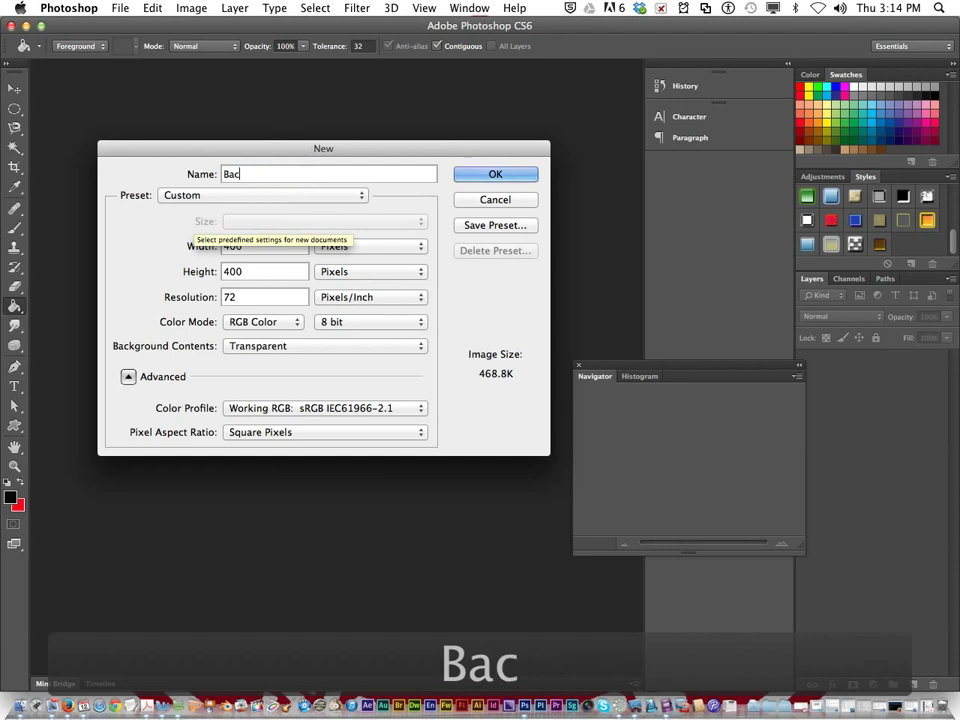
text(kground)
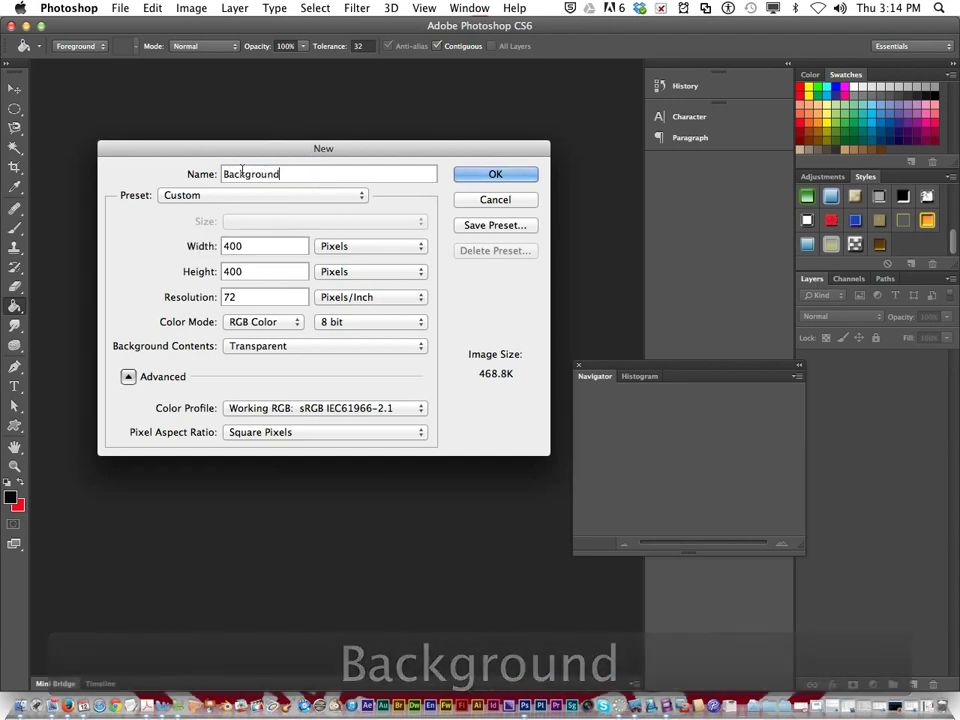
click(493, 176)
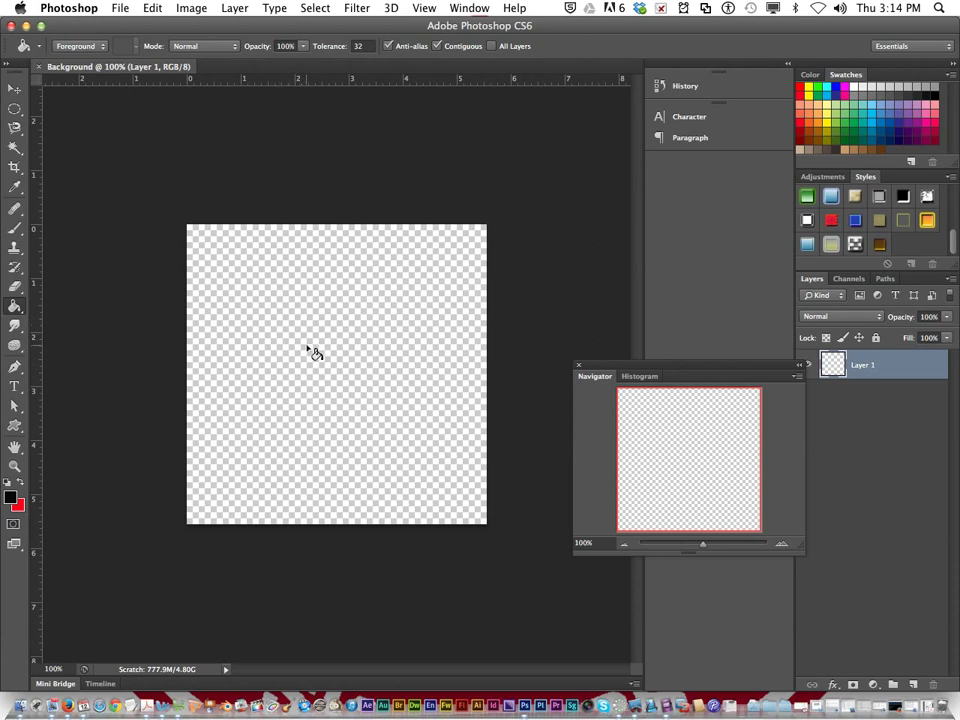
Select the Brush Tool and toggle airbrush build-up in the options bar
click(15, 228)
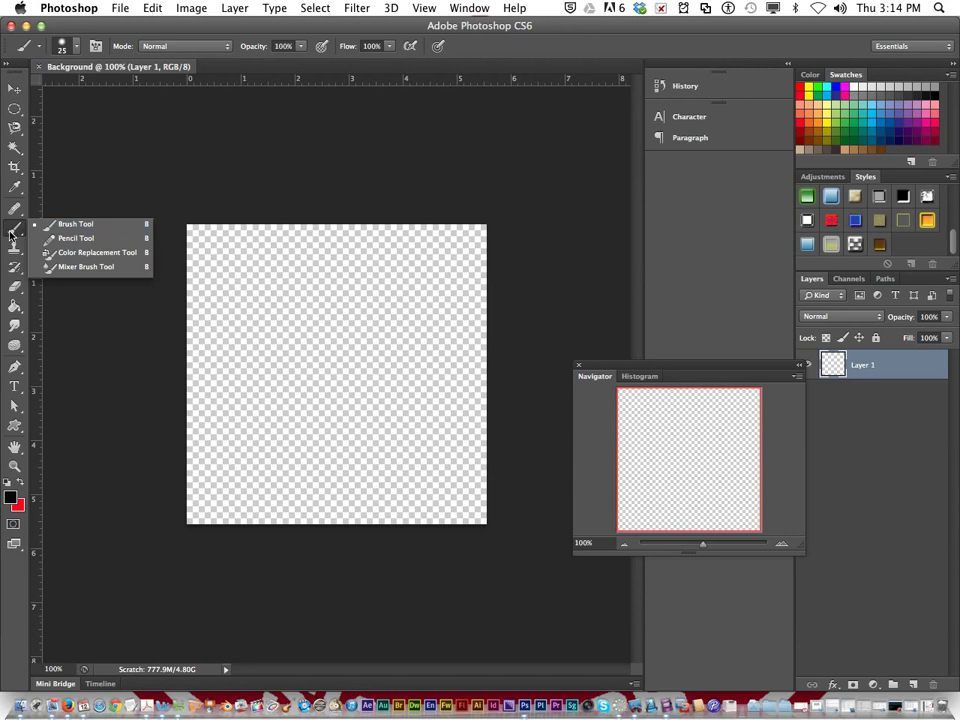
click(15, 230)
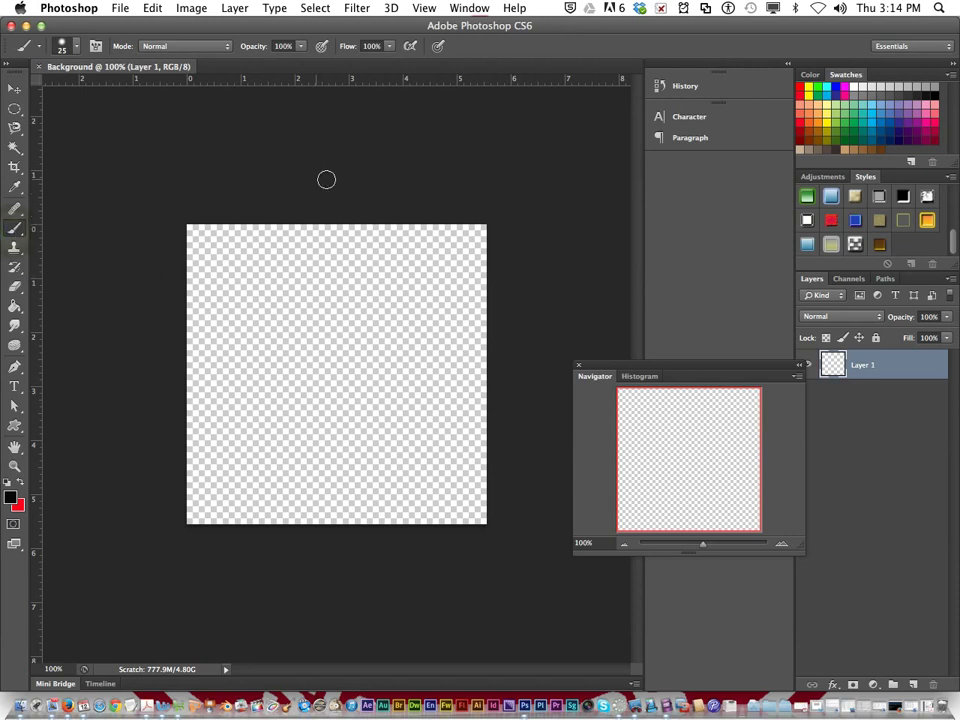
click(412, 47)
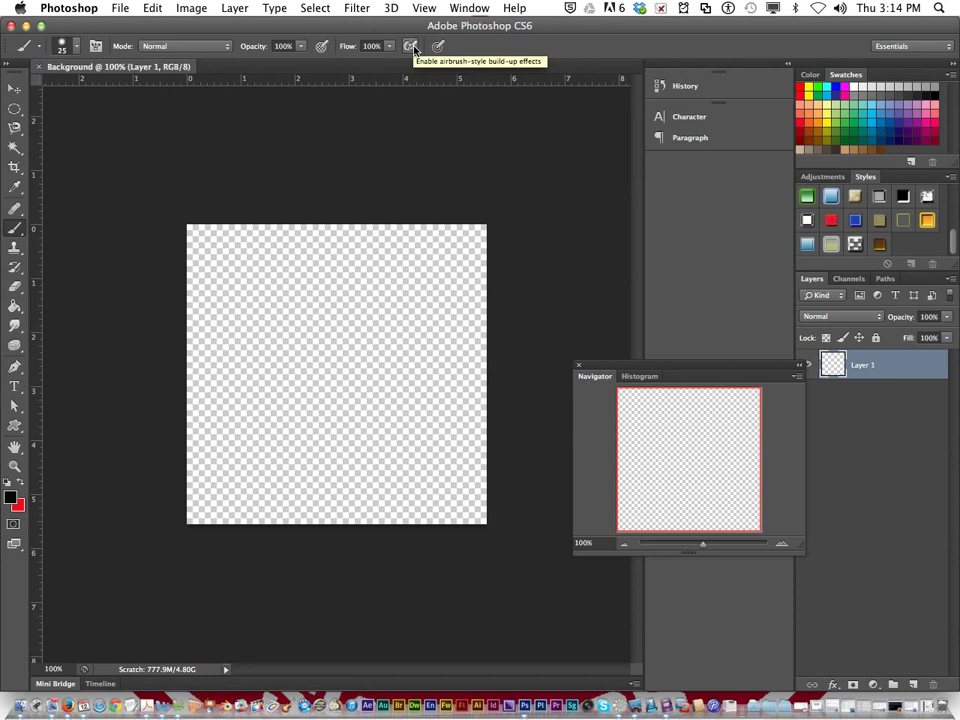
click(412, 47)
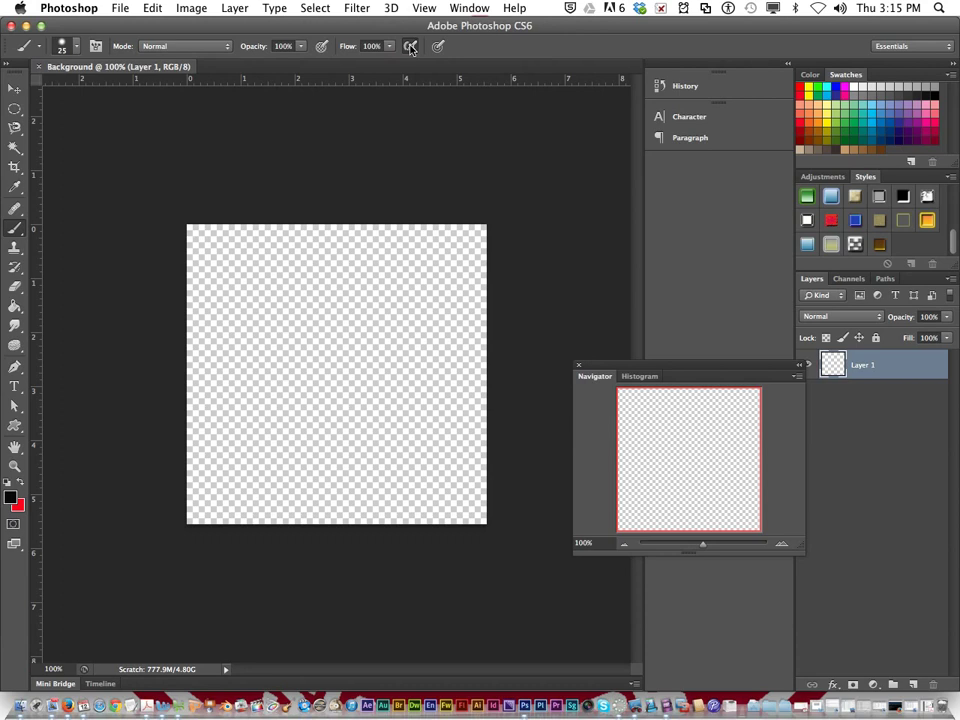
Paint a thick black curve across the upper canvas and stop pen pressure controlling size
mouse_move(260, 264)
mouse_down()
mouse_move(368, 318)
mouse_move(376, 373)
mouse_move(418, 378)
mouse_move(439, 346)
mouse_move(425, 304)
mouse_move(388, 268)
mouse_up()
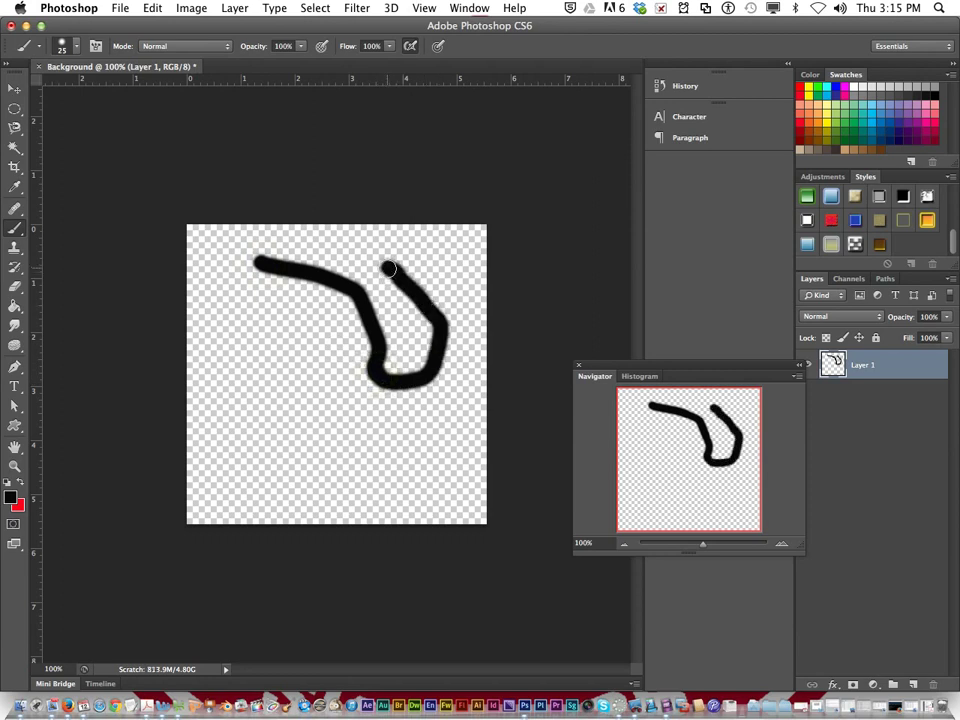
click(437, 47)
click(76, 50)
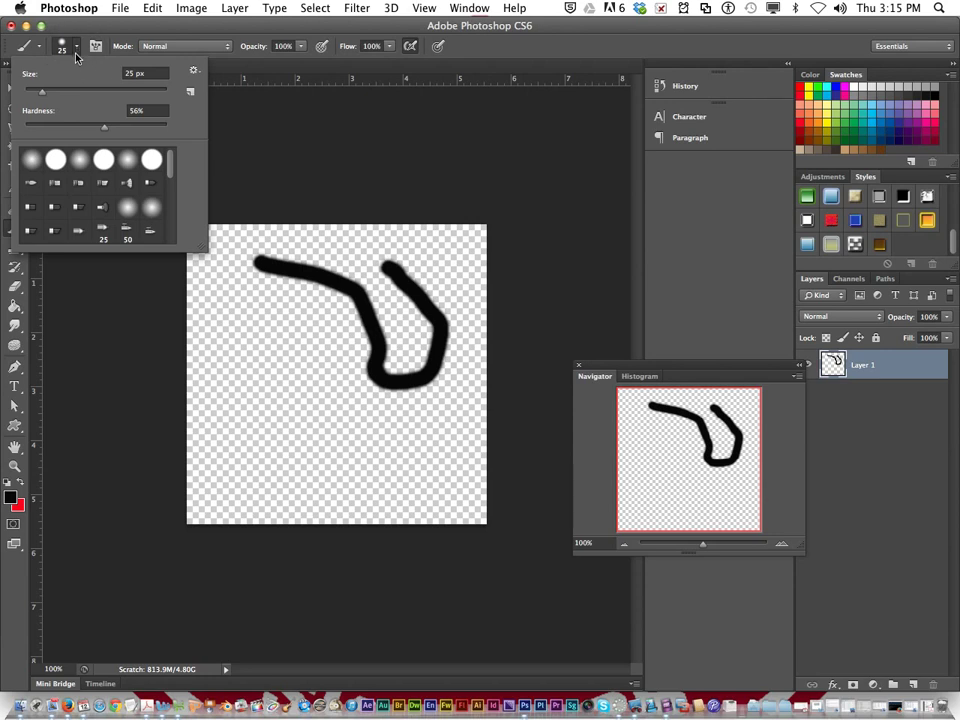
In the Brush Preset picker, choose the soft round tip at 14 px with 34% hardness
drag(42, 95, 59, 93)
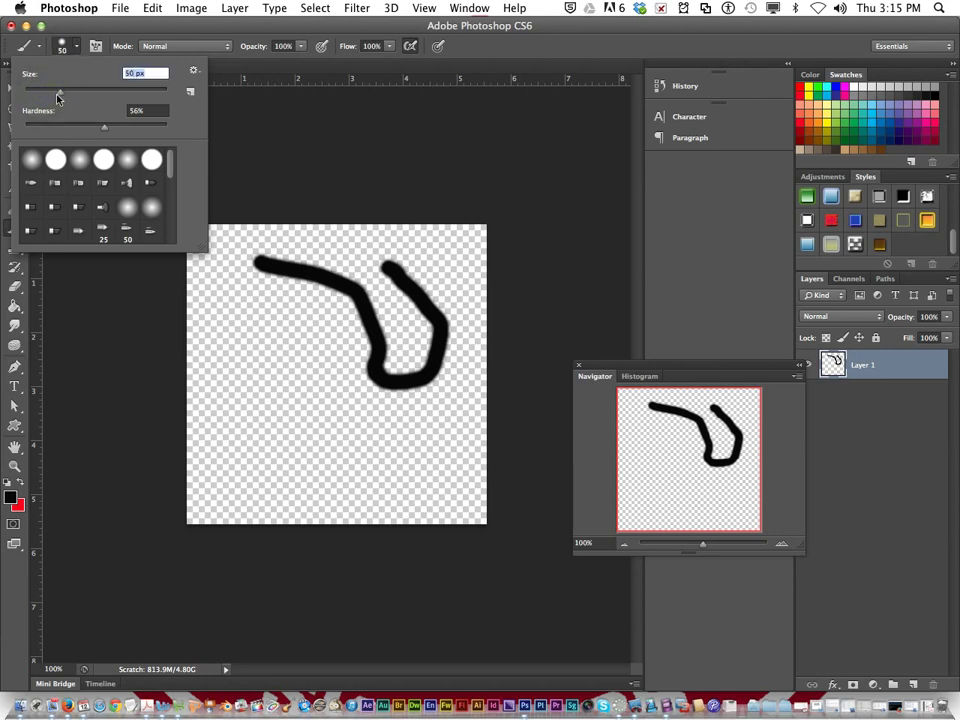
drag(58, 95, 33, 92)
drag(102, 130, 99, 130)
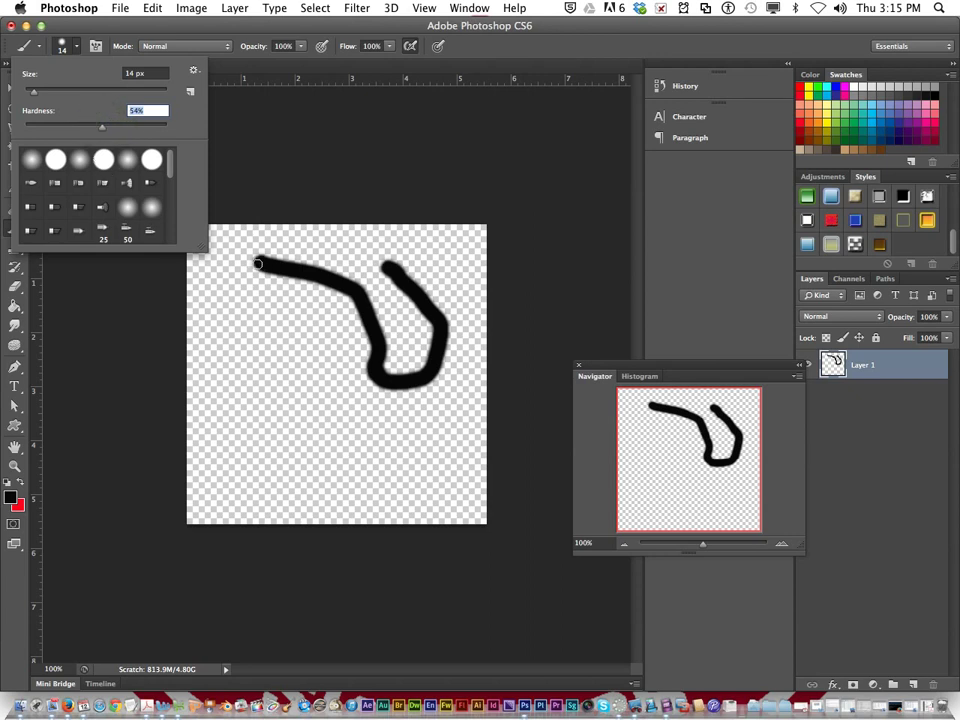
click(126, 161)
click(105, 158)
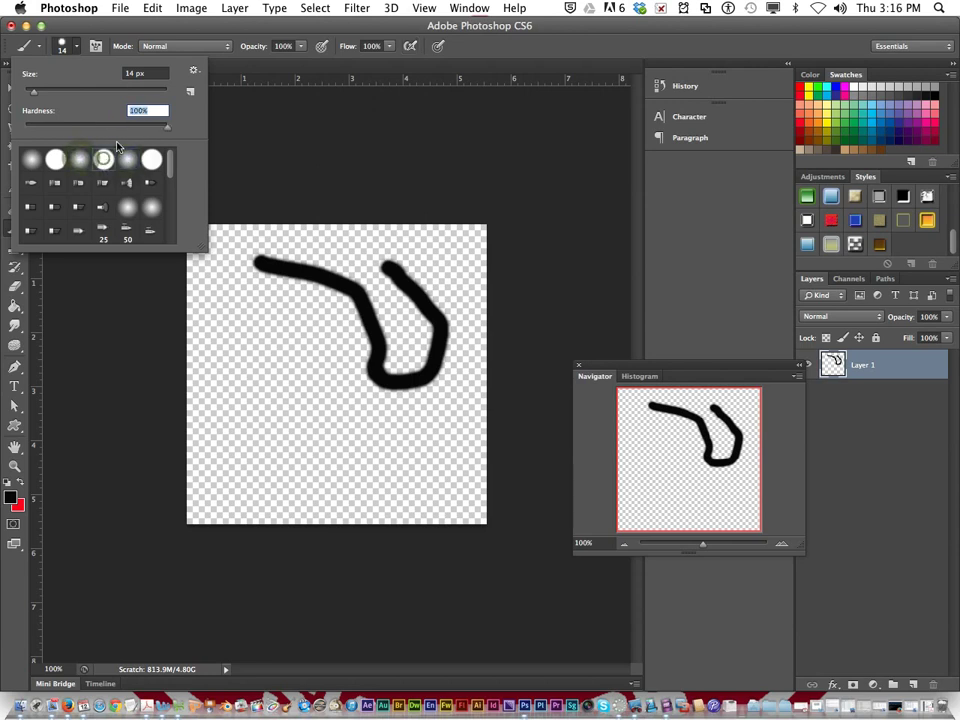
click(84, 160)
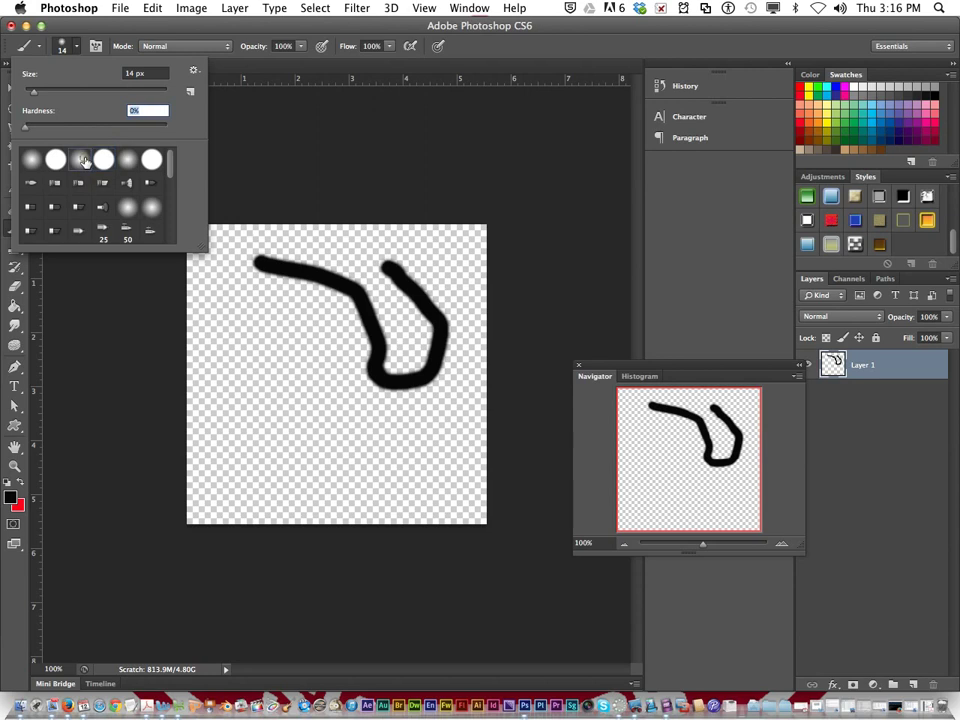
drag(26, 128, 73, 132)
scroll(167, 210, down, 5)
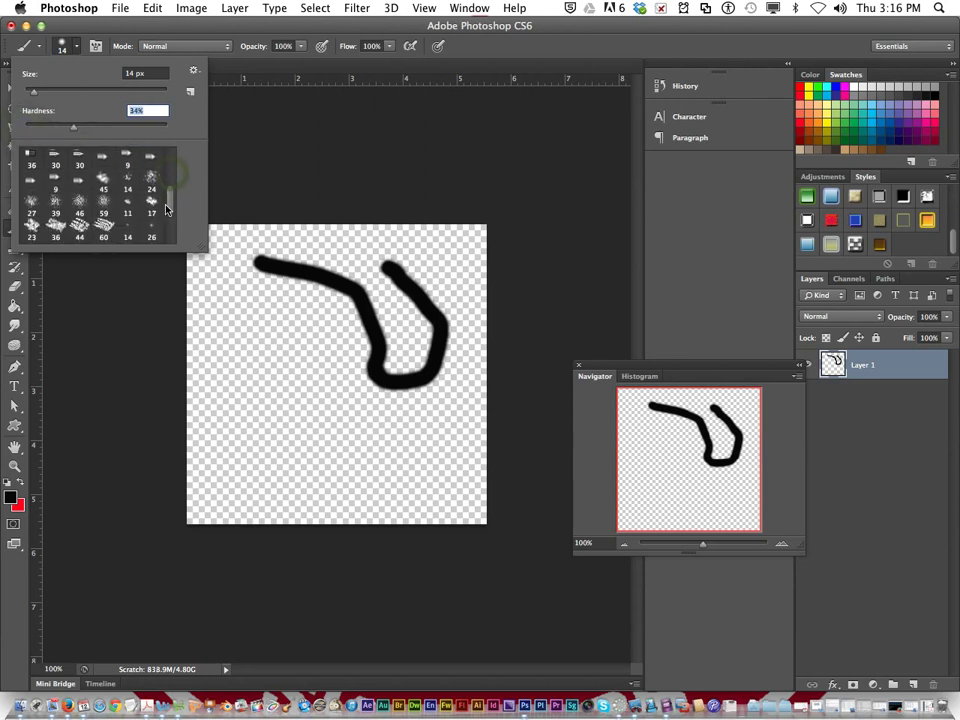
Choose the 74 px leaf brush tip and stamp black leaves across the canvas
click(79, 203)
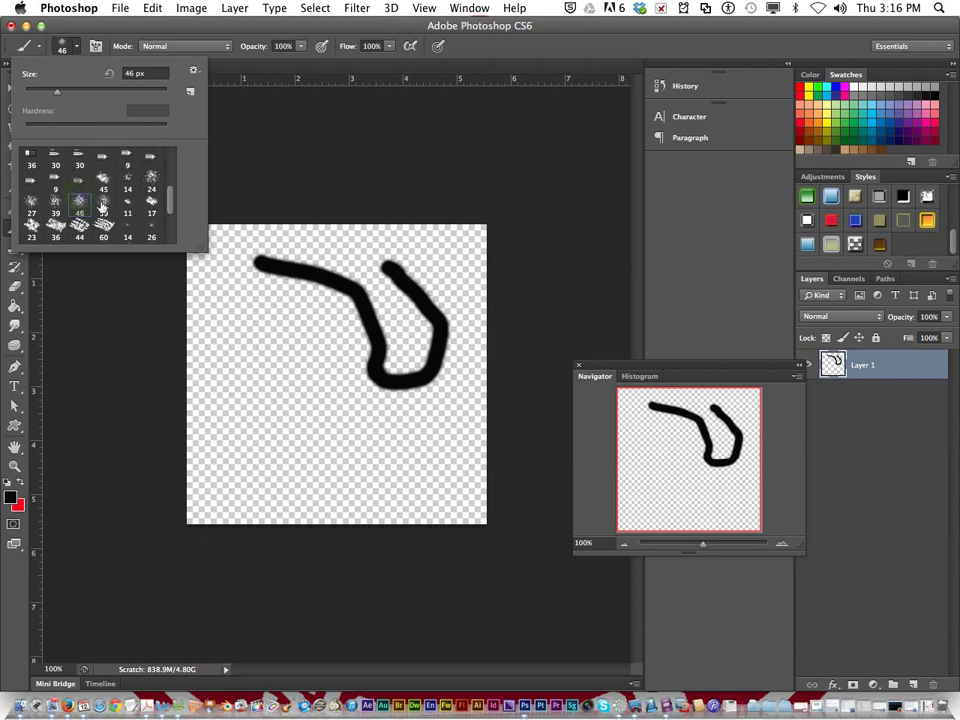
click(194, 70)
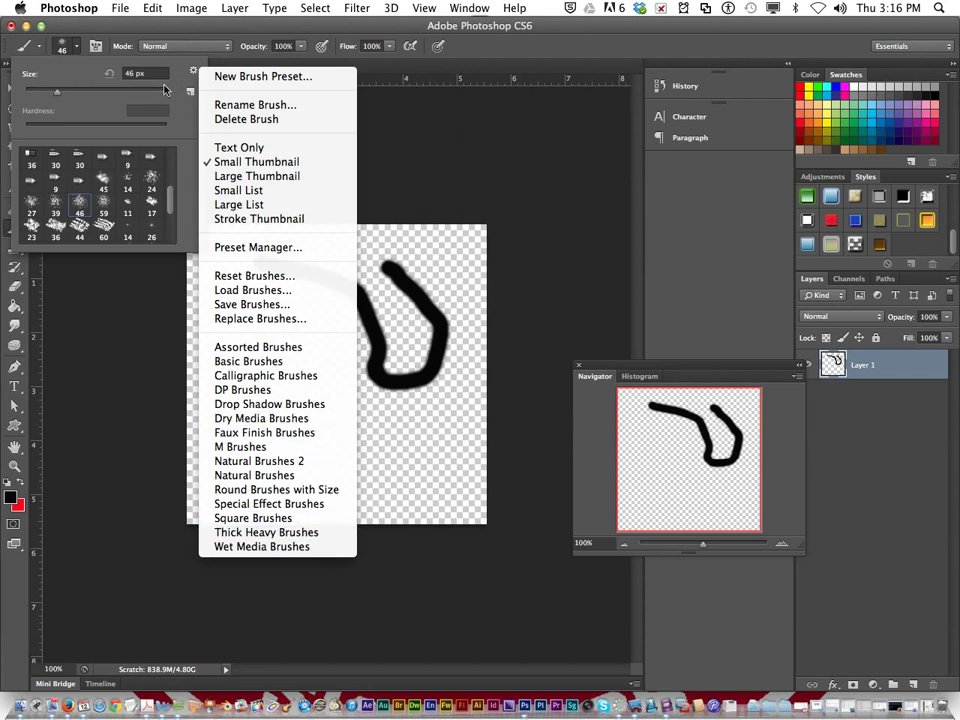
click(191, 70)
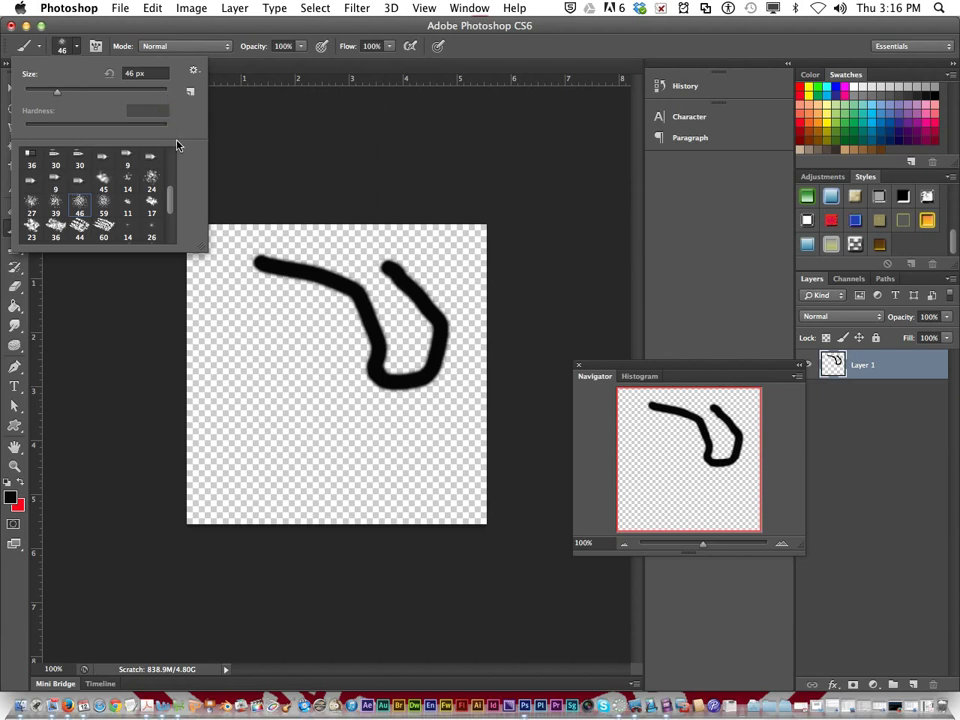
drag(168, 206, 180, 231)
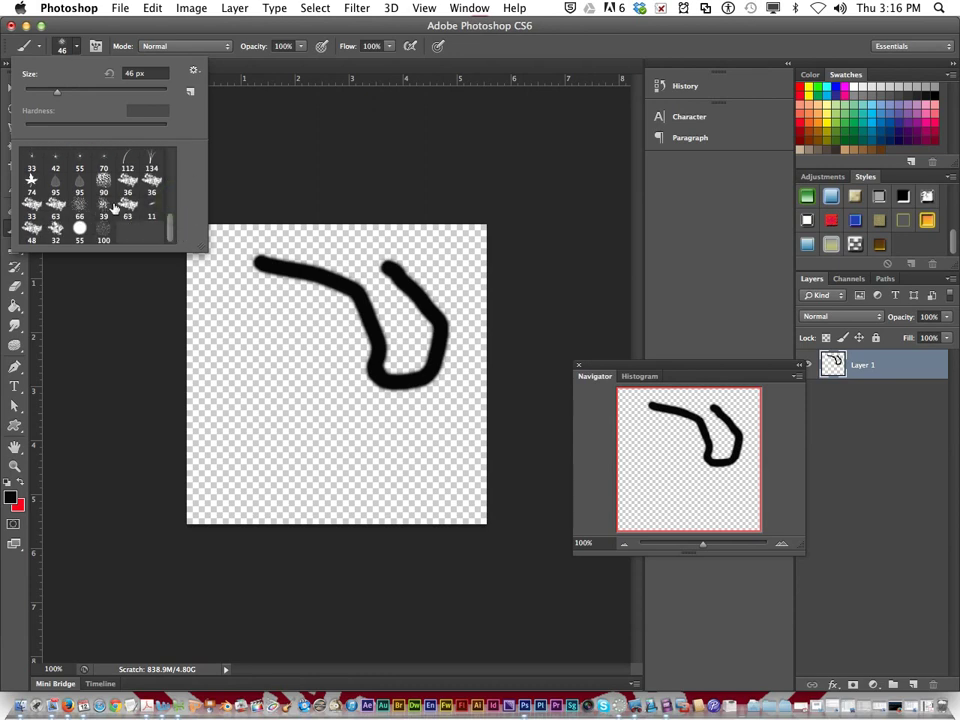
scroll(107, 208, up, 1)
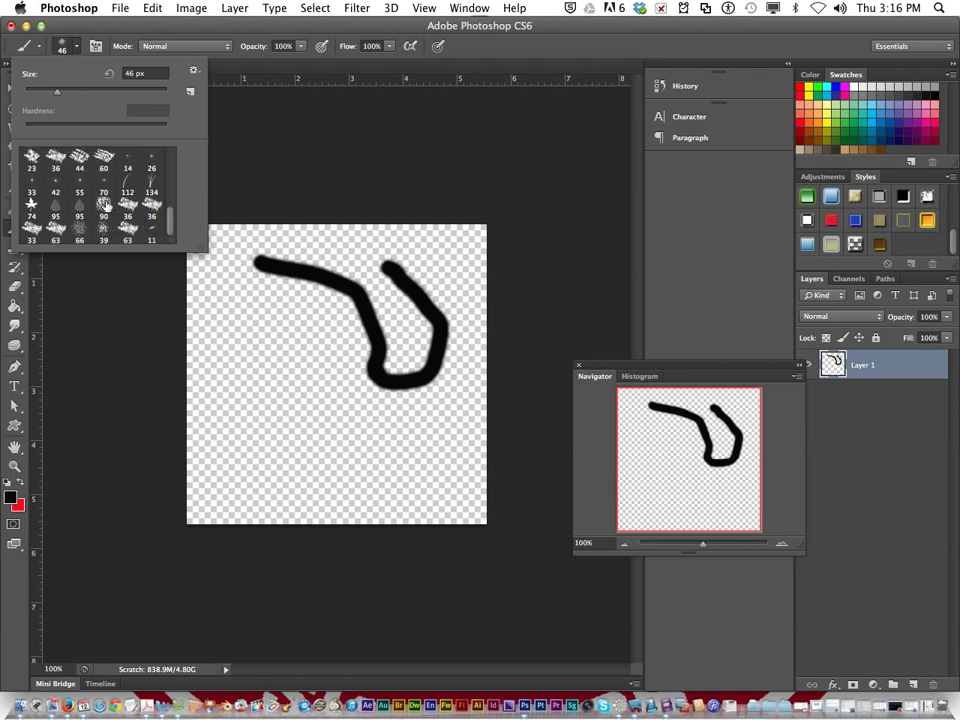
click(31, 205)
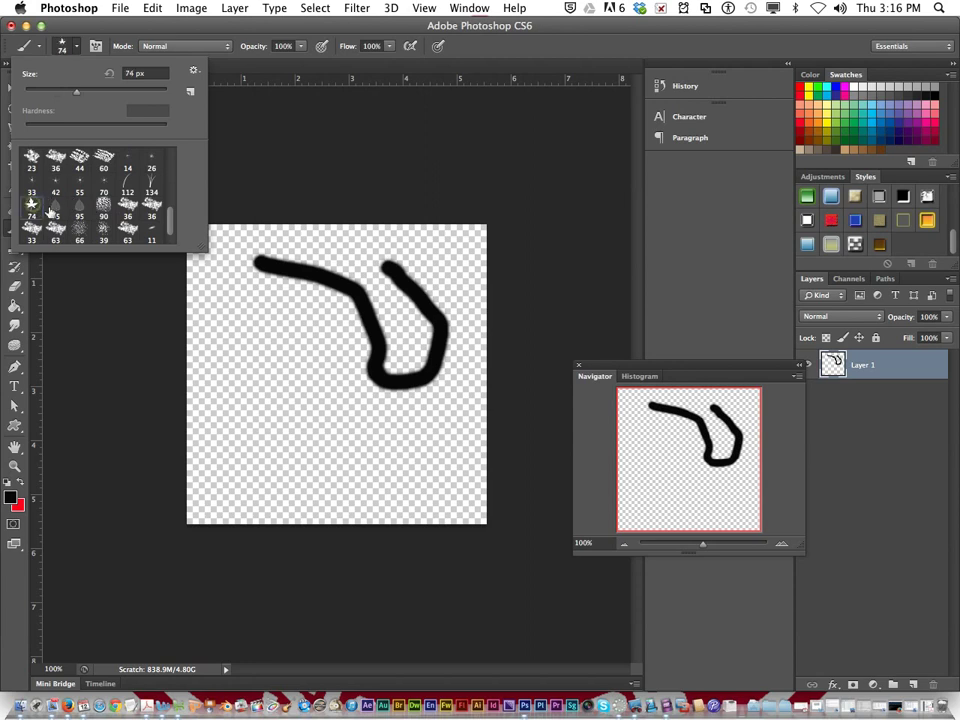
scroll(56, 195, up, 1)
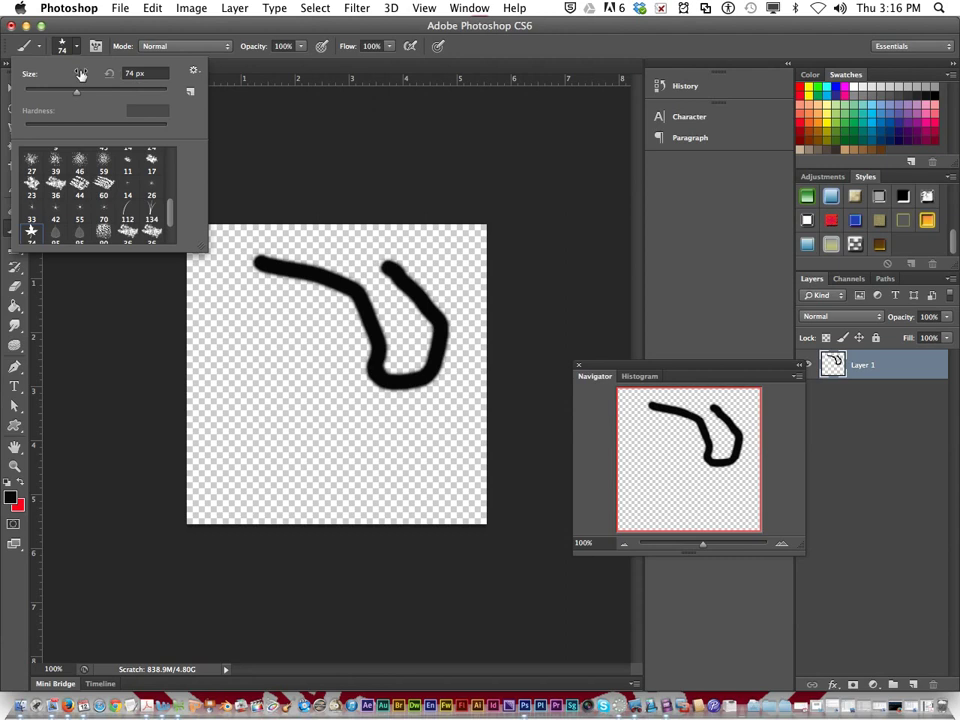
mouse_move(339, 335)
mouse_down()
mouse_move(310, 340)
mouse_move(279, 375)
mouse_move(290, 360)
mouse_move(317, 483)
mouse_move(360, 440)
mouse_up()
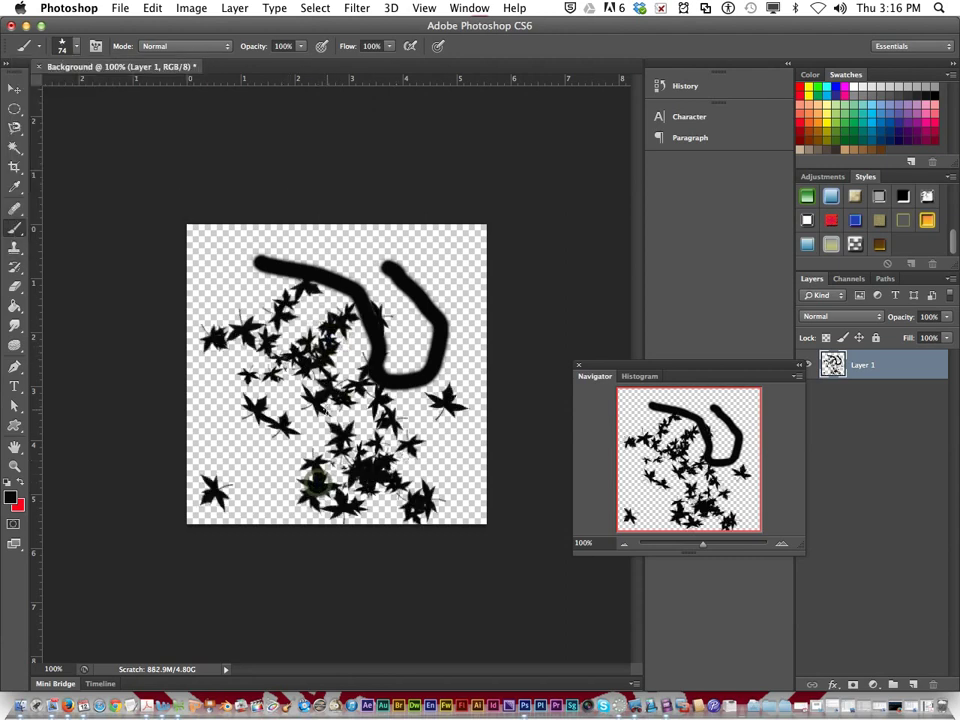
Stamp more leaves on the lower middle and upper left, then pick the 44 px brush preset
mouse_move(225, 285)
mouse_down()
mouse_move(225, 274)
mouse_move(229, 289)
mouse_up()
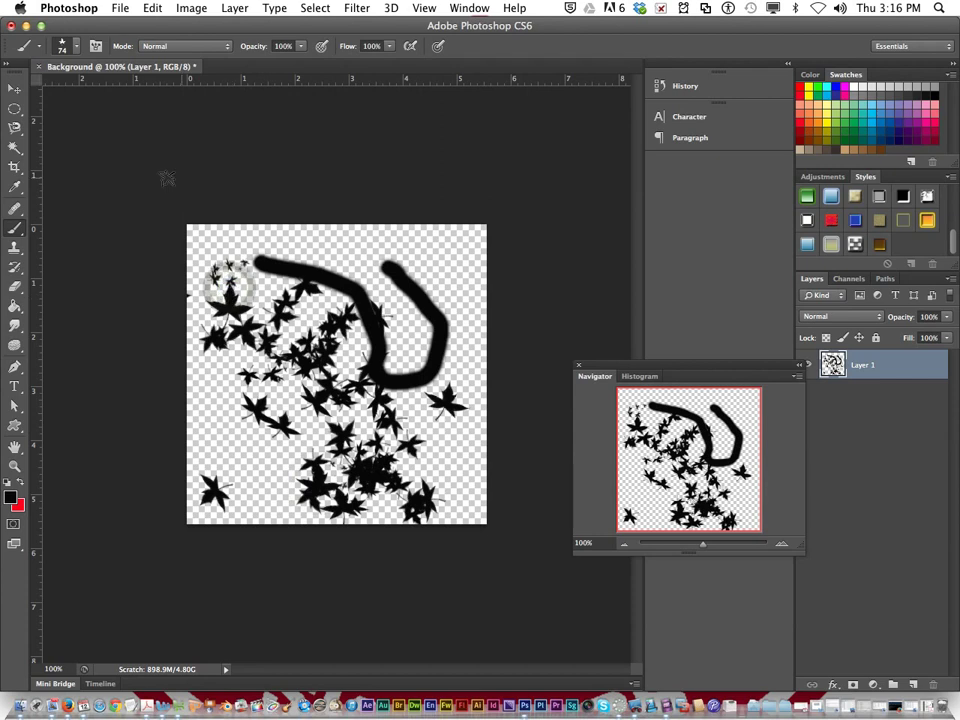
click(75, 49)
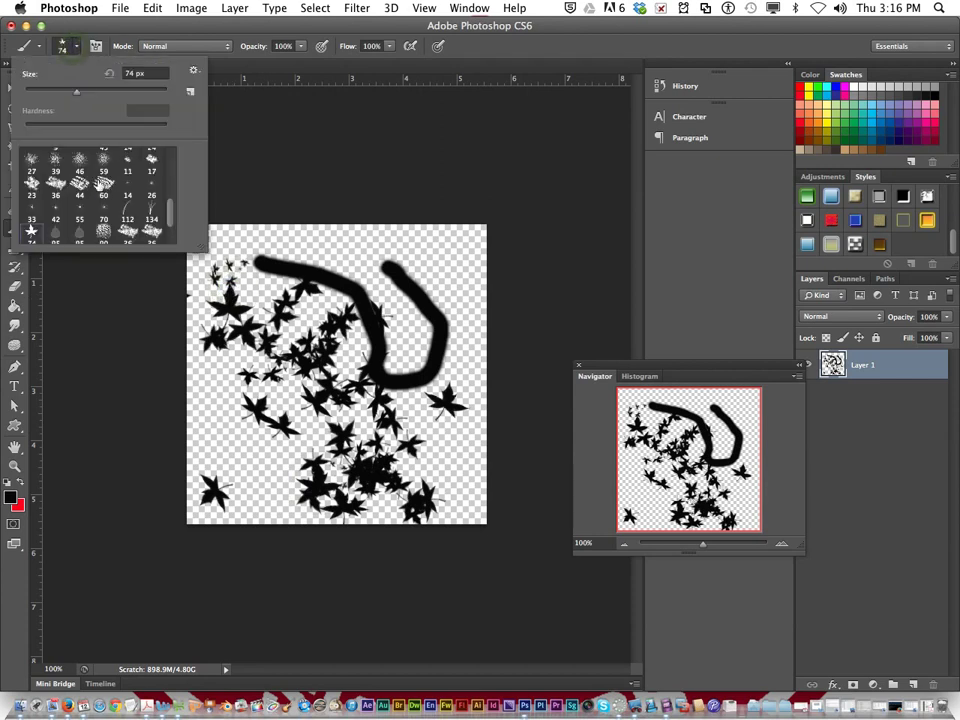
click(65, 140)
key(Return)
Paint thick black strokes over the upper-left leaves and down the top right
mouse_move(257, 263)
mouse_down()
mouse_move(330, 390)
mouse_move(230, 270)
mouse_move(253, 261)
mouse_up()
drag(370, 245, 438, 318)
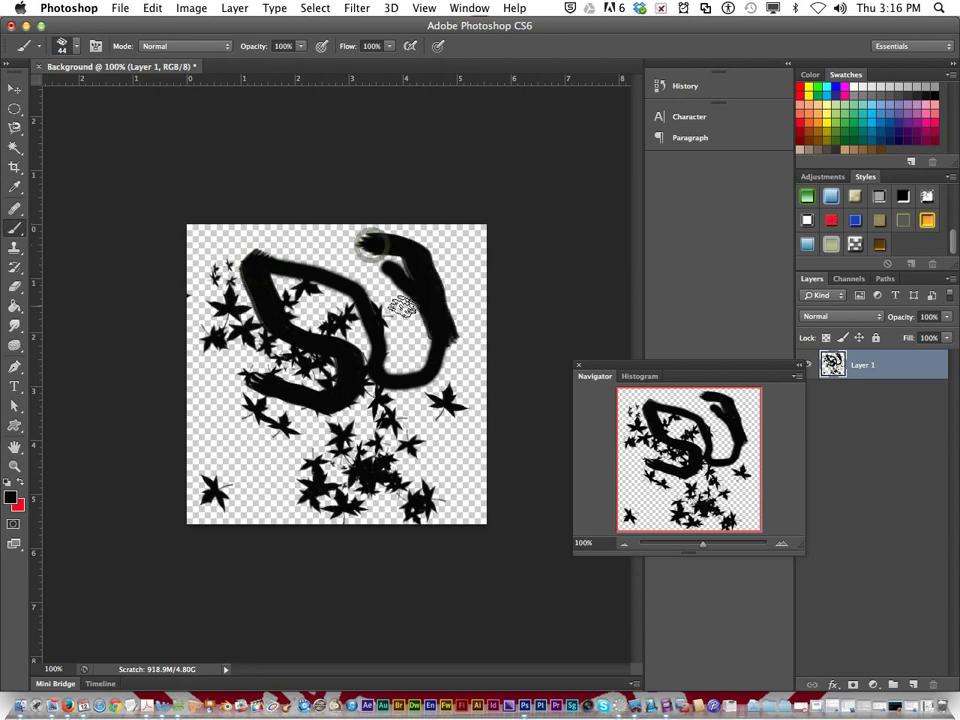
click(11, 499)
Confirm pink e17e7e as the colour and paint a thick stroke down the right side
click(634, 219)
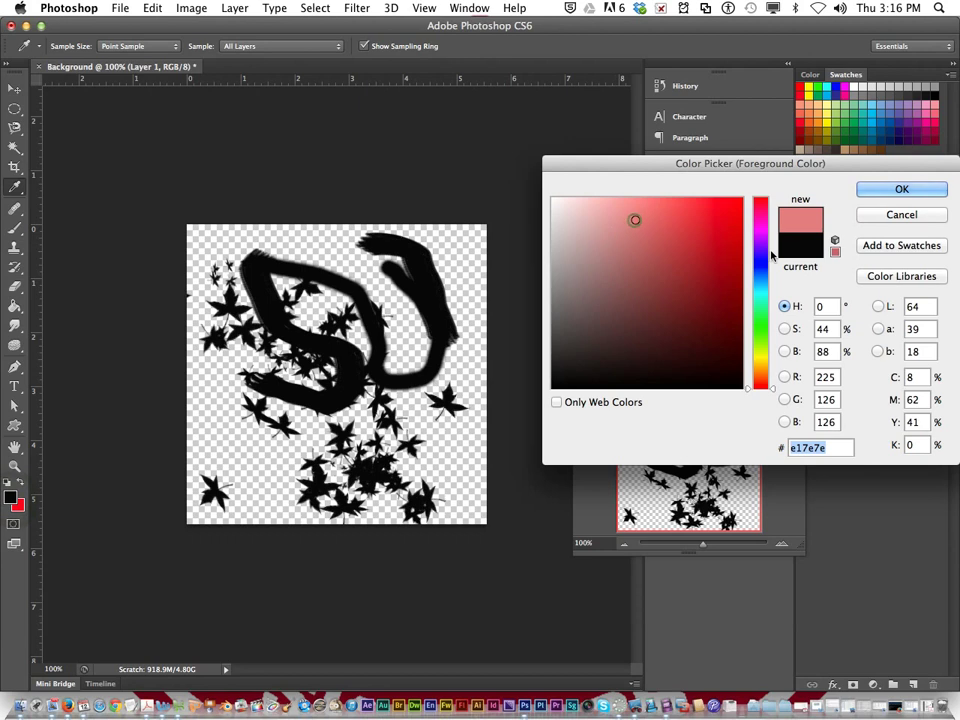
click(898, 189)
key(b)
drag(402, 340, 403, 357)
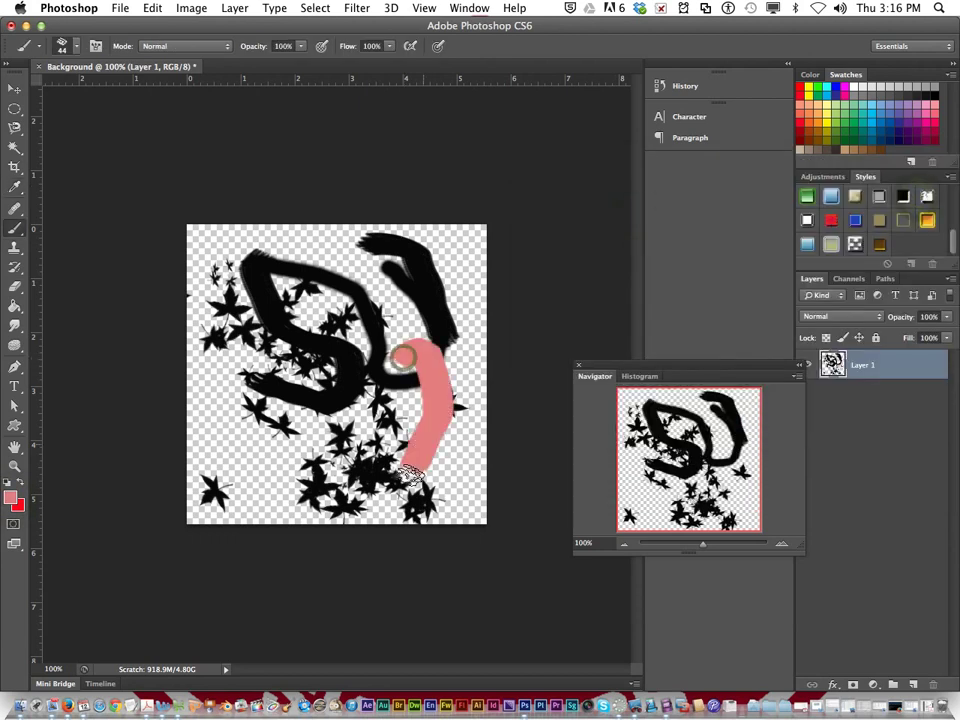
Switch to the 134 px grass brush preset
click(80, 48)
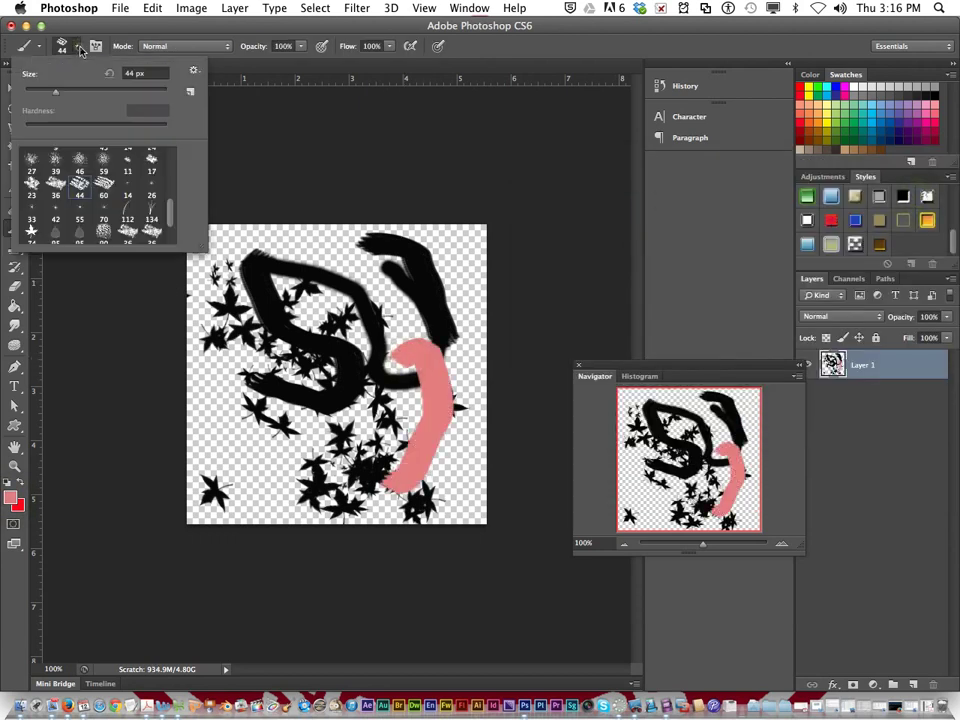
scroll(130, 200, up, 1)
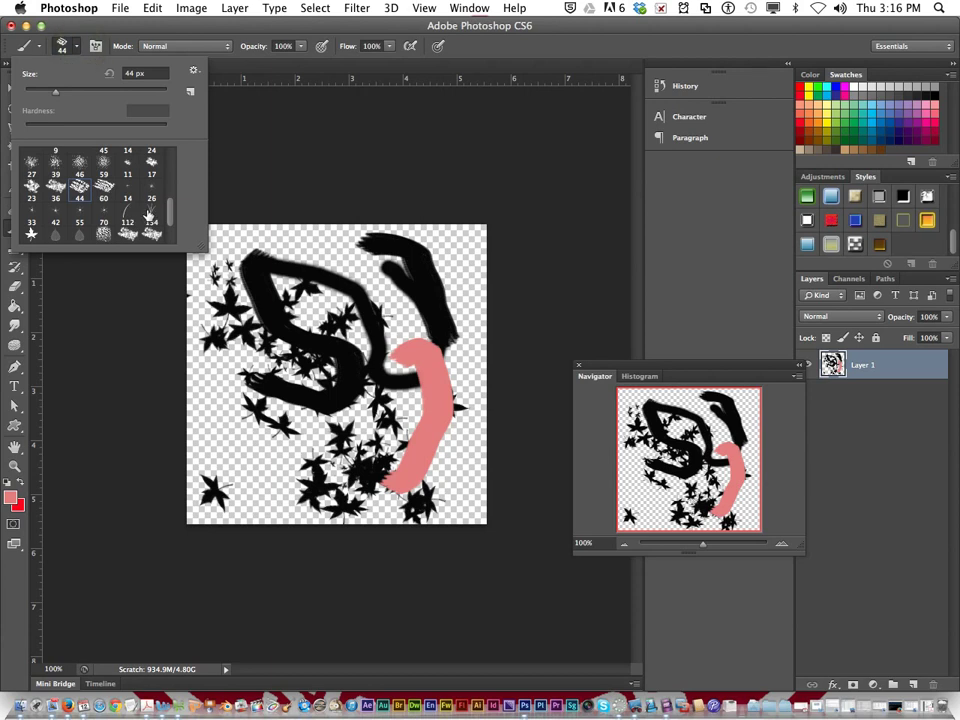
click(148, 214)
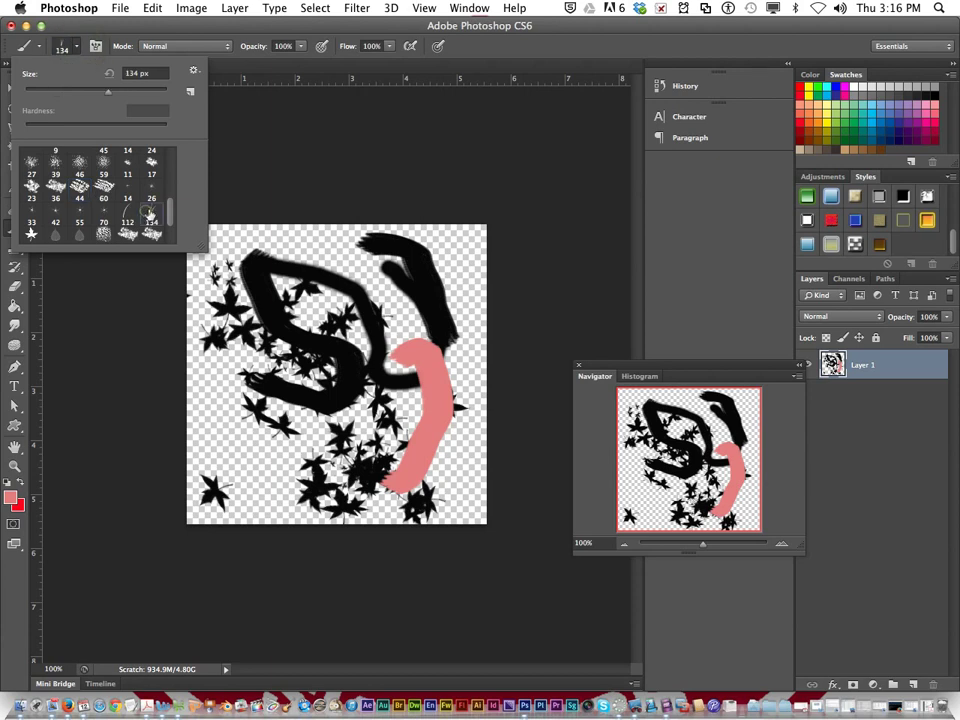
click(11, 498)
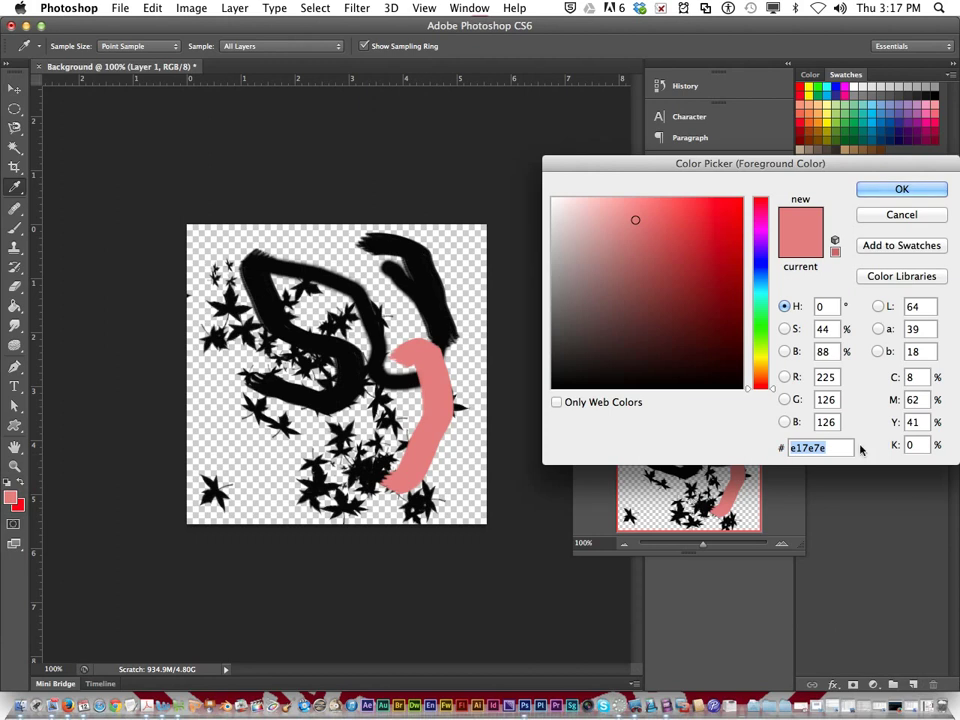
Set the foreground colour to green 1c8017 and paint grass across the lower half
click(749, 326)
click(708, 292)
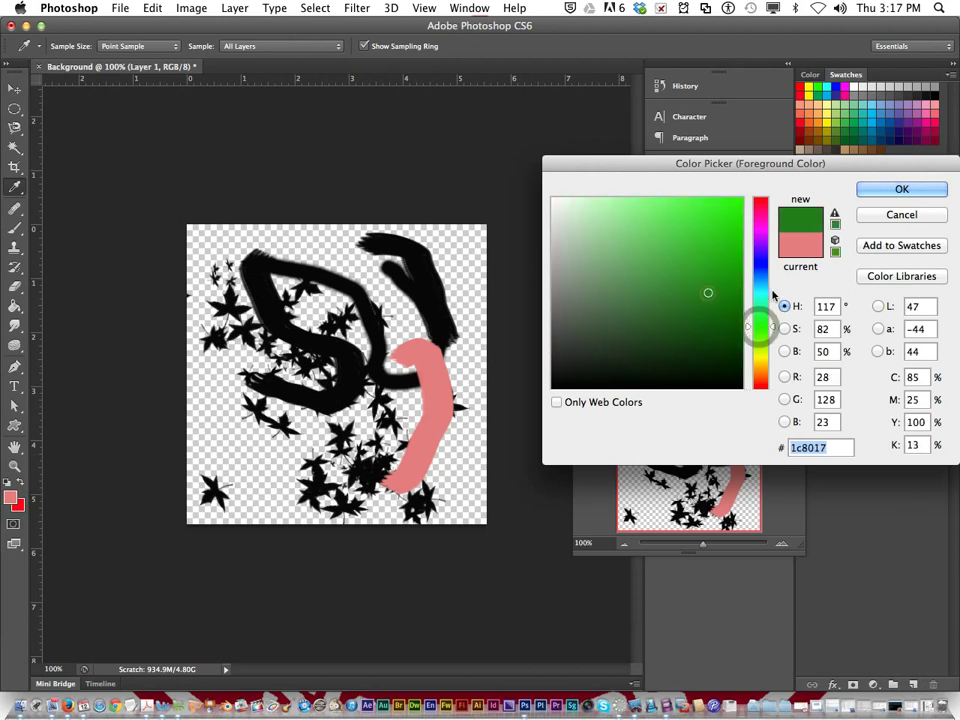
click(899, 190)
key(b)
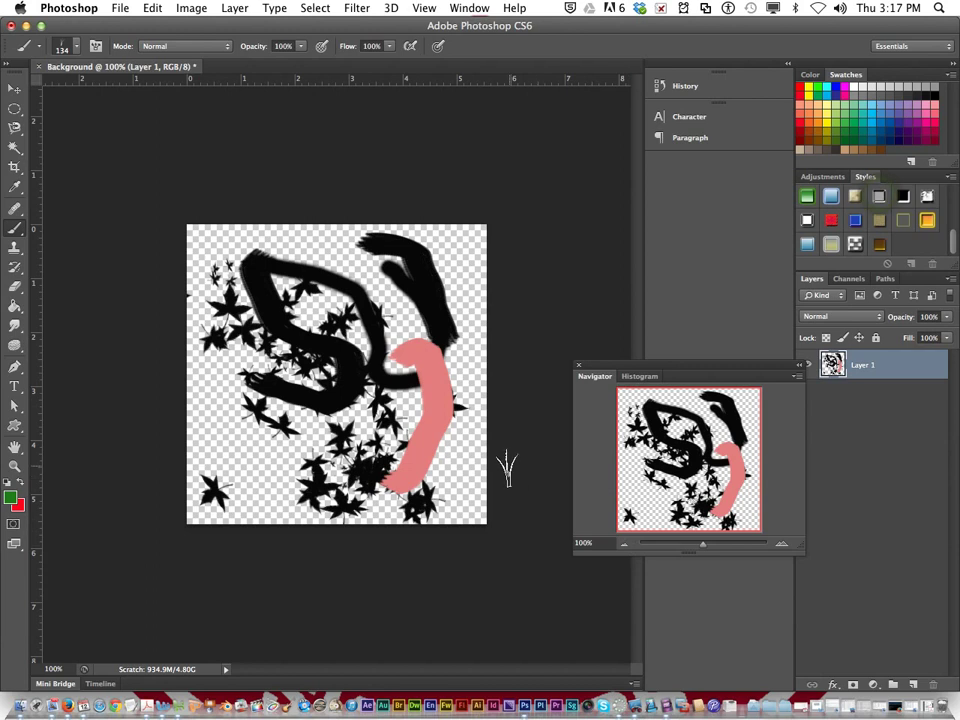
mouse_move(250, 395)
mouse_down()
mouse_move(280, 420)
mouse_move(240, 385)
mouse_move(340, 415)
mouse_move(210, 410)
mouse_move(200, 440)
mouse_move(300, 470)
mouse_move(230, 485)
mouse_move(270, 500)
mouse_move(420, 480)
mouse_move(470, 420)
mouse_up()
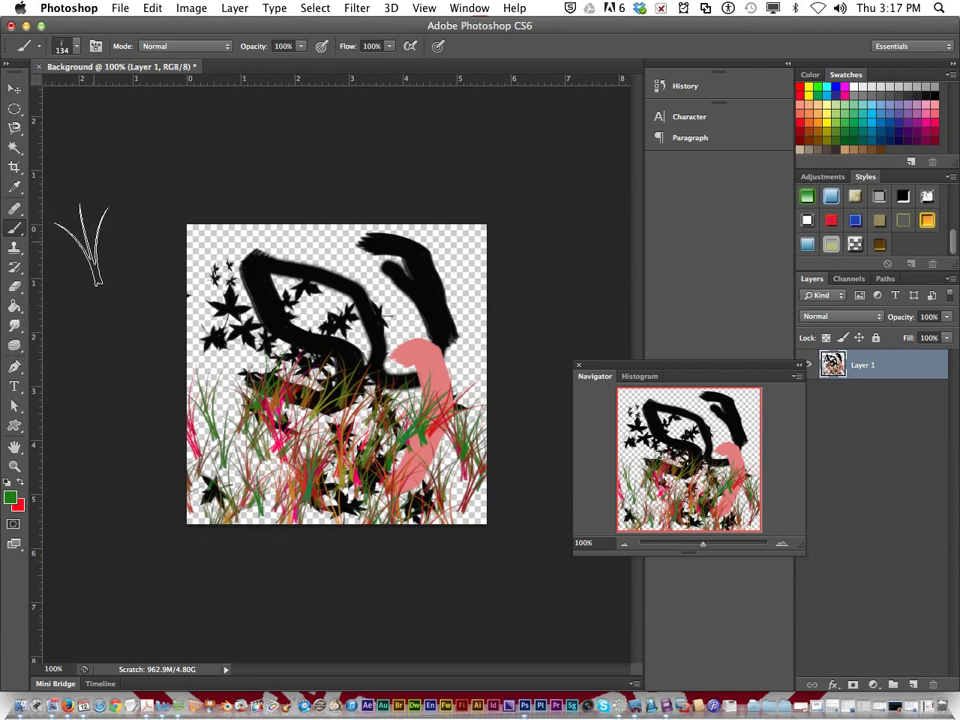
Paint faint grass strokes at 51% flow, then return flow to 100%
click(388, 50)
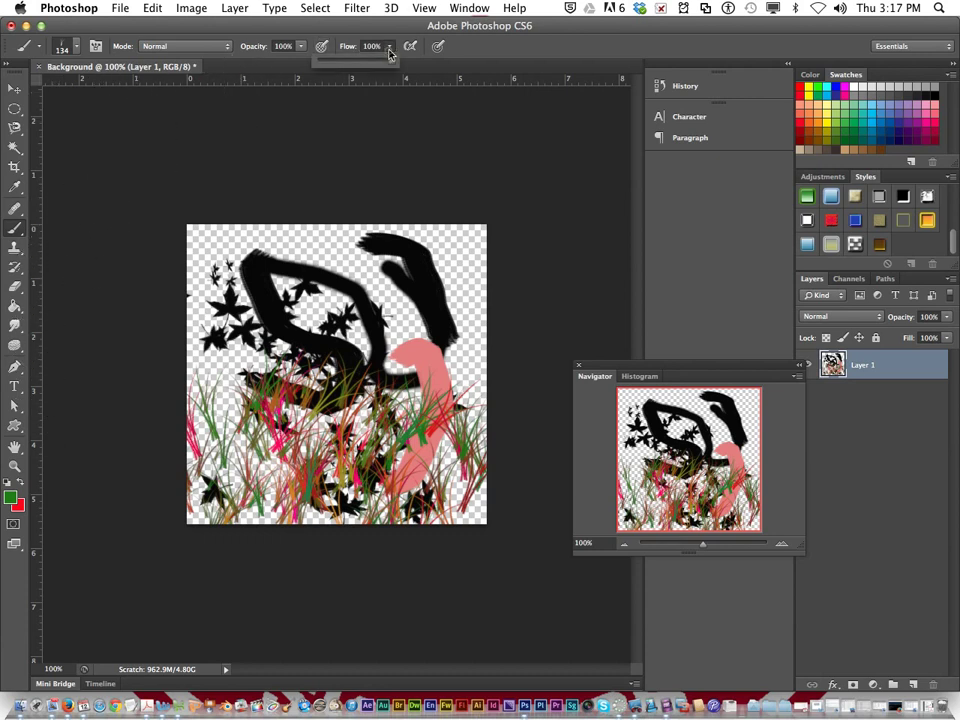
mouse_move(336, 214)
mouse_down()
mouse_move(349, 242)
mouse_move(321, 253)
mouse_move(408, 262)
mouse_up()
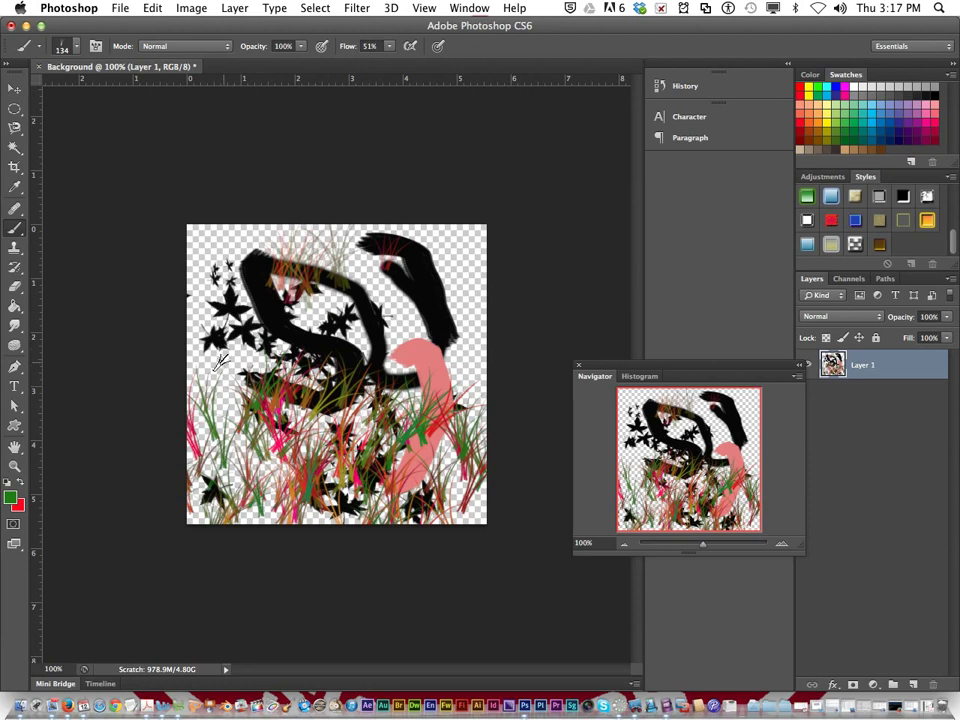
drag(221, 363, 229, 369)
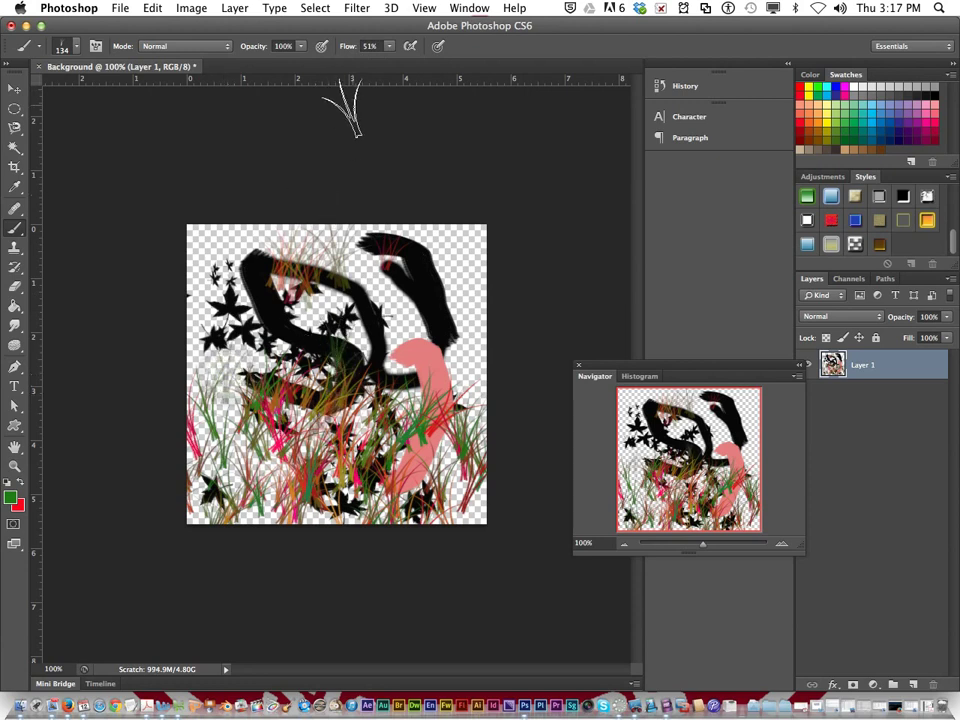
click(389, 47)
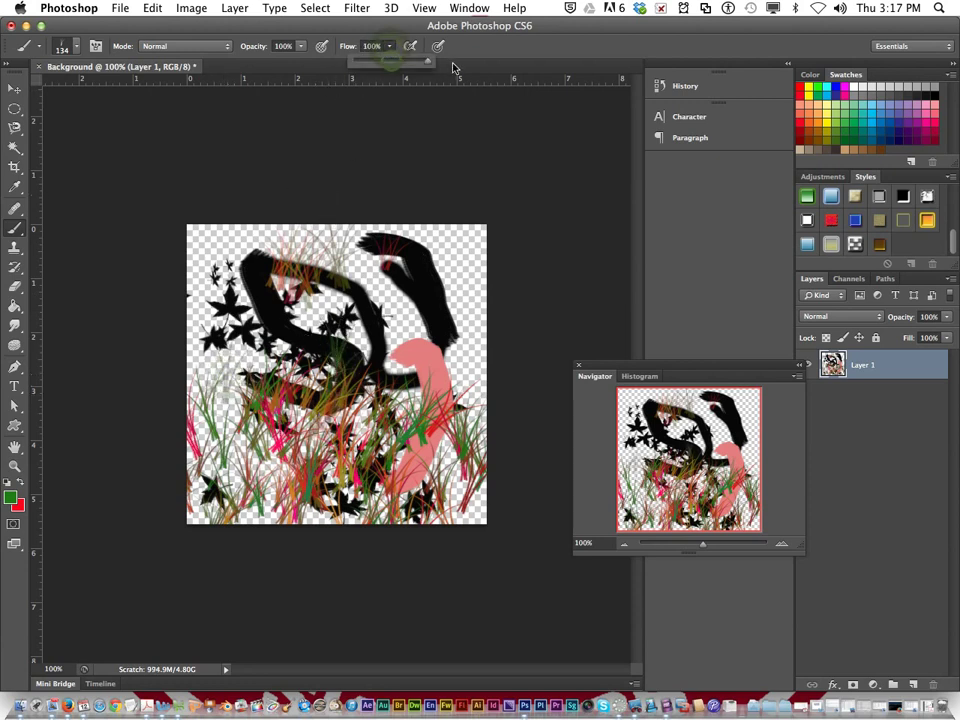
click(329, 20)
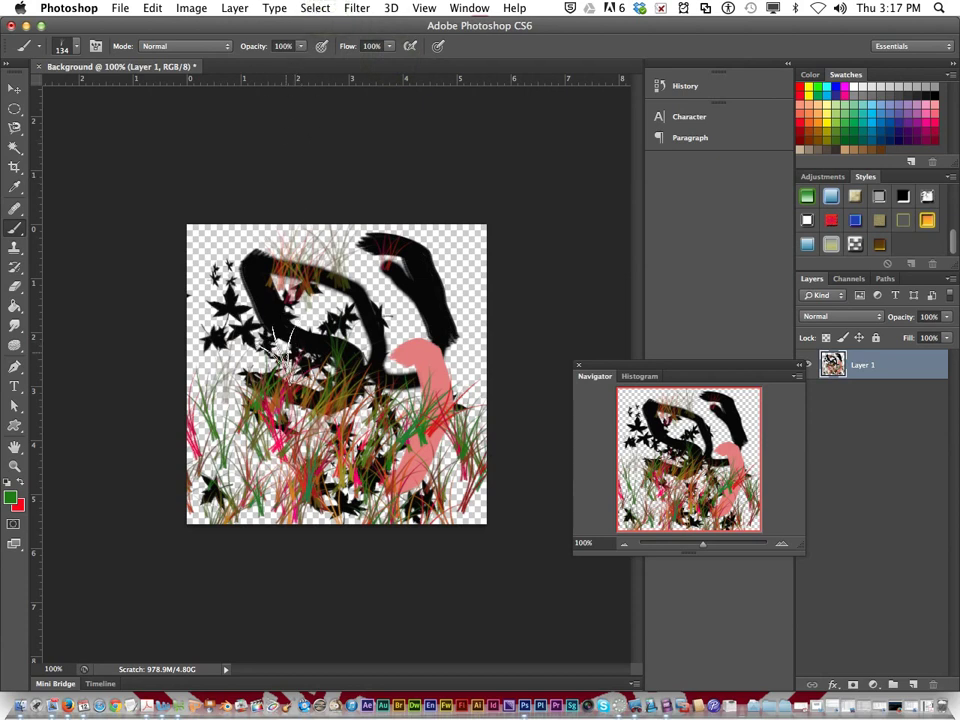
Pick the 74 px leaf brush preset and scatter green maple leaves over most of the canvas
click(77, 48)
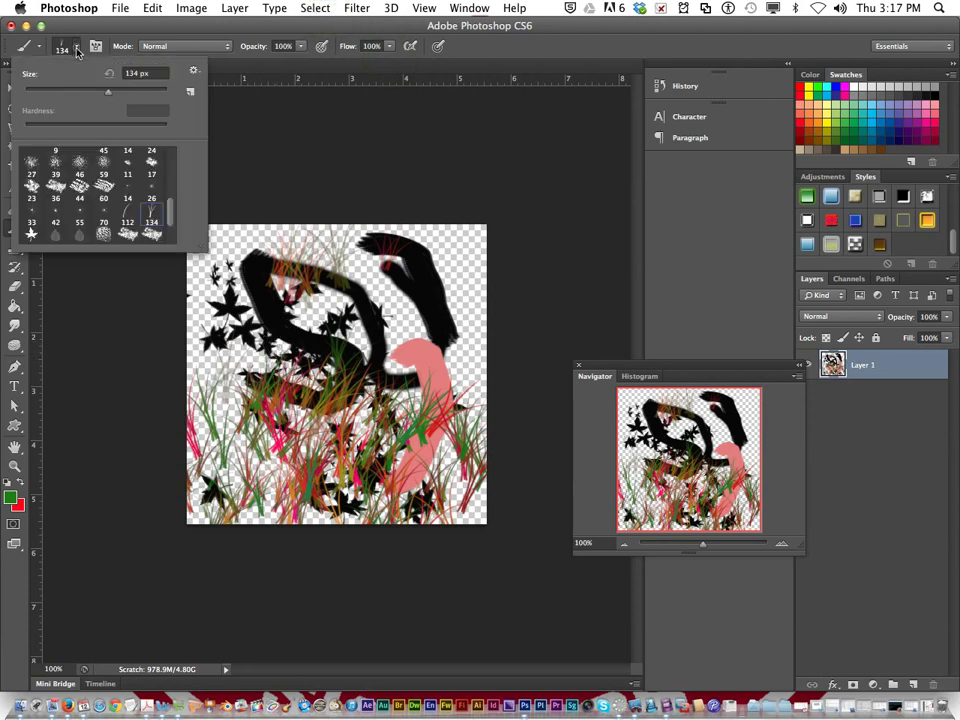
scroll(127, 208, down, 2)
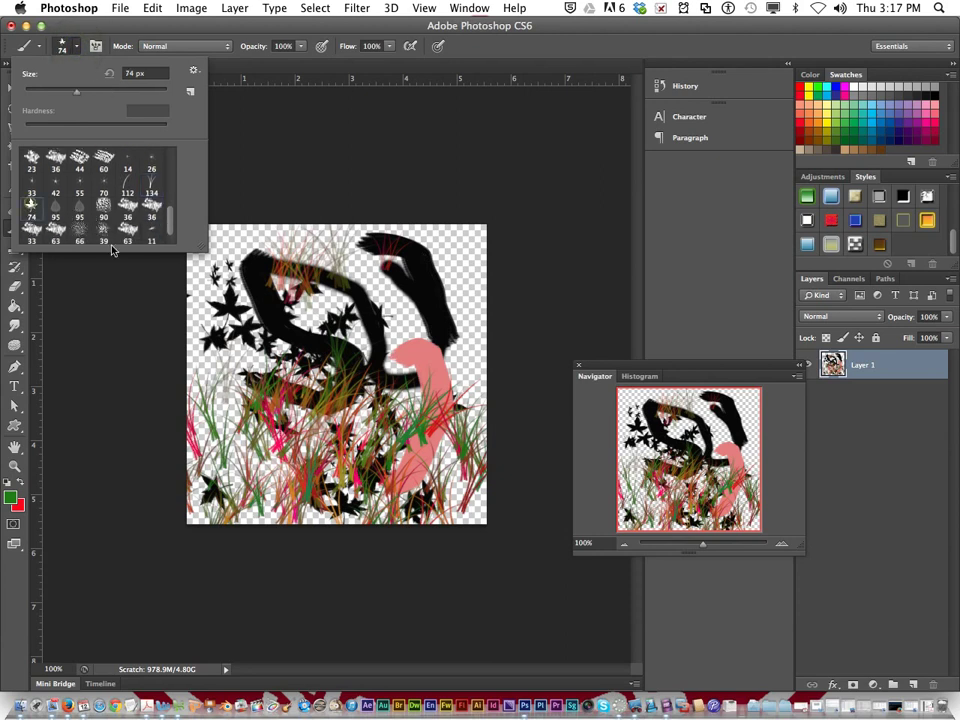
mouse_move(160, 265)
mouse_down()
mouse_move(205, 300)
mouse_move(330, 340)
mouse_move(371, 330)
mouse_move(330, 240)
mouse_move(205, 255)
mouse_up()
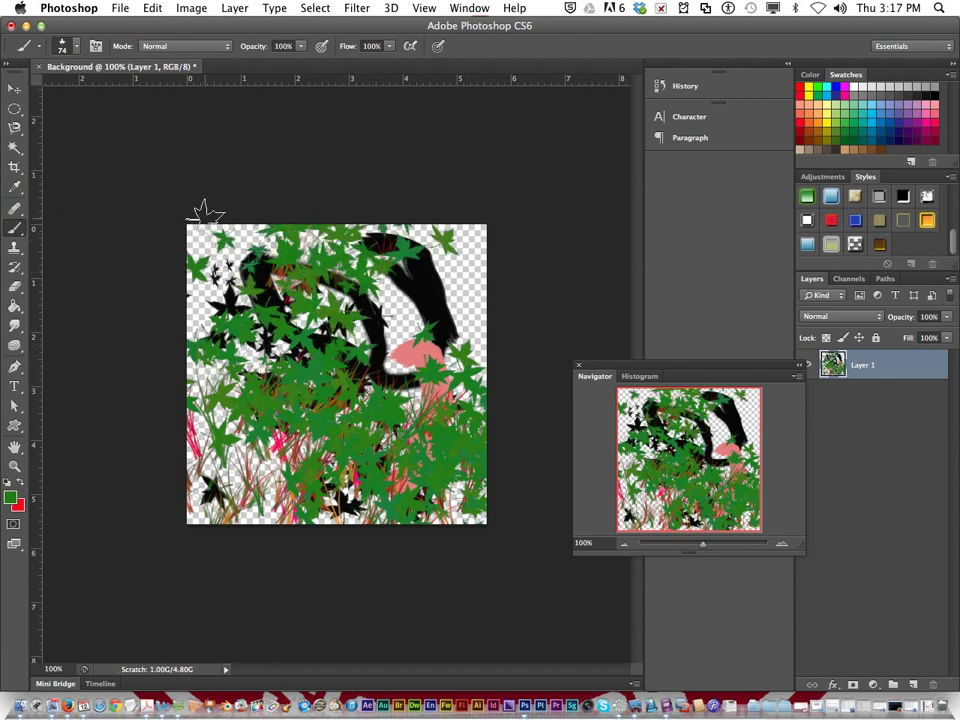
click(670, 705)
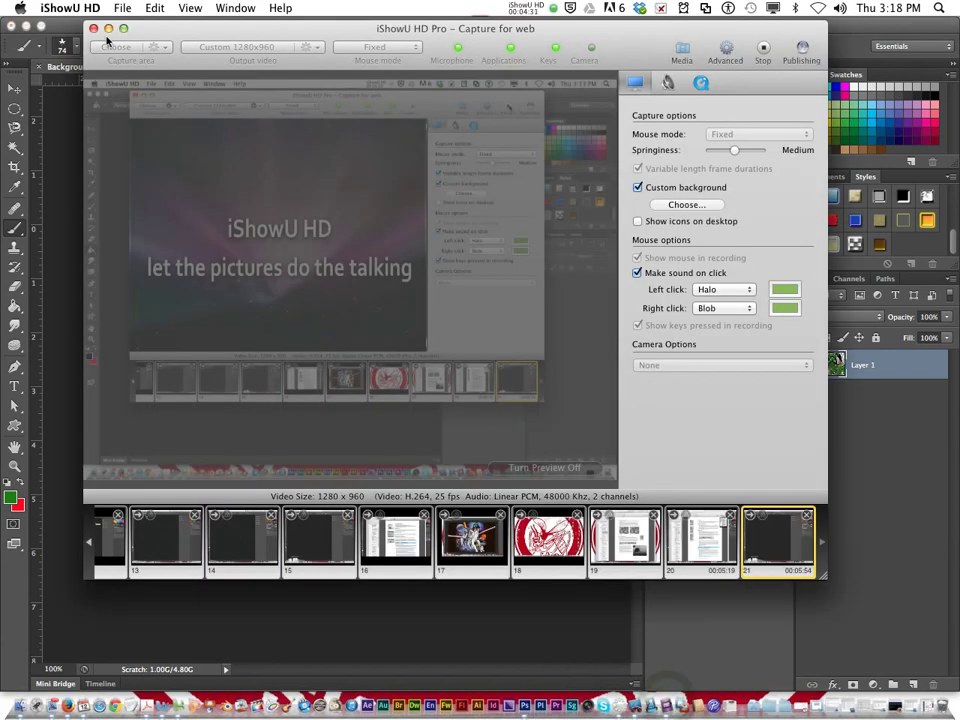
click(108, 29)
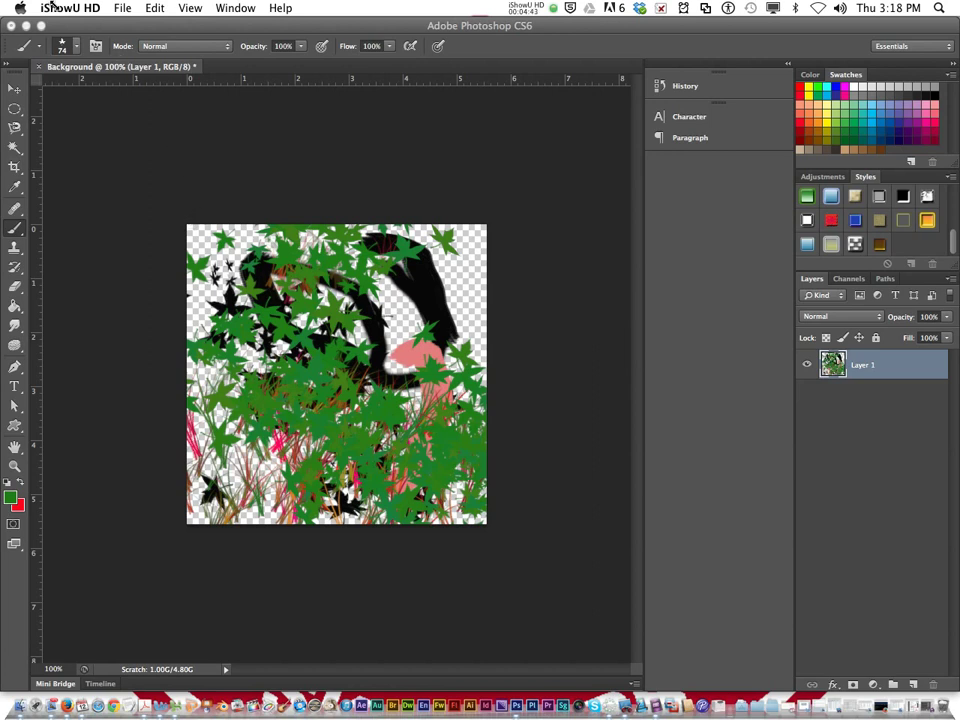
click(78, 28)
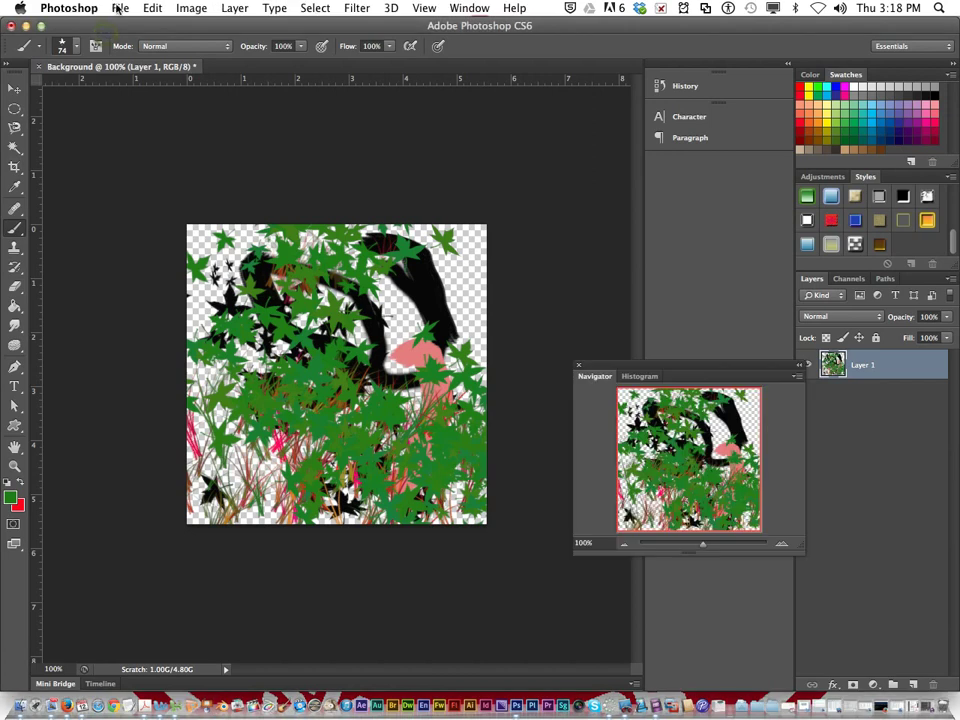
Save the image as Background.bmp in BMP format with 24-bit Windows options
click(120, 8)
click(171, 182)
click(382, 393)
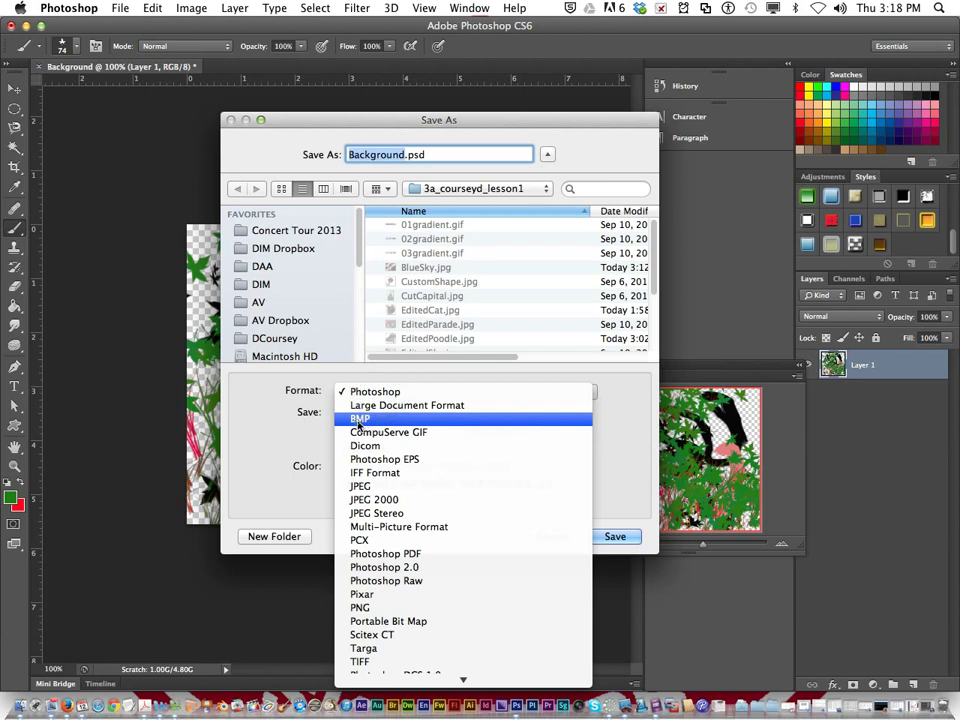
click(358, 425)
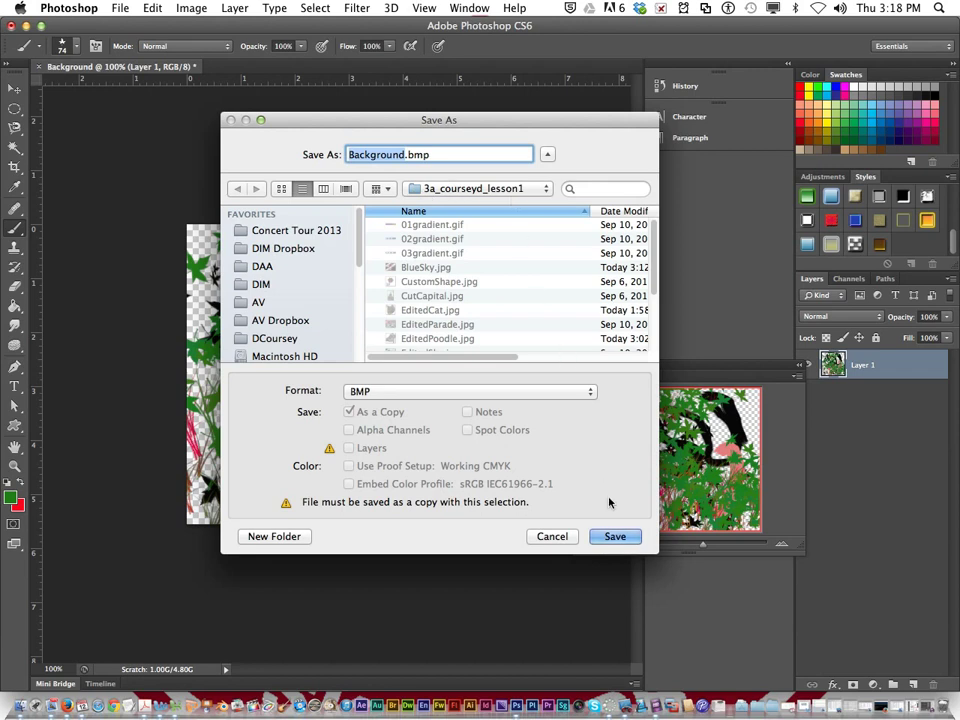
click(613, 538)
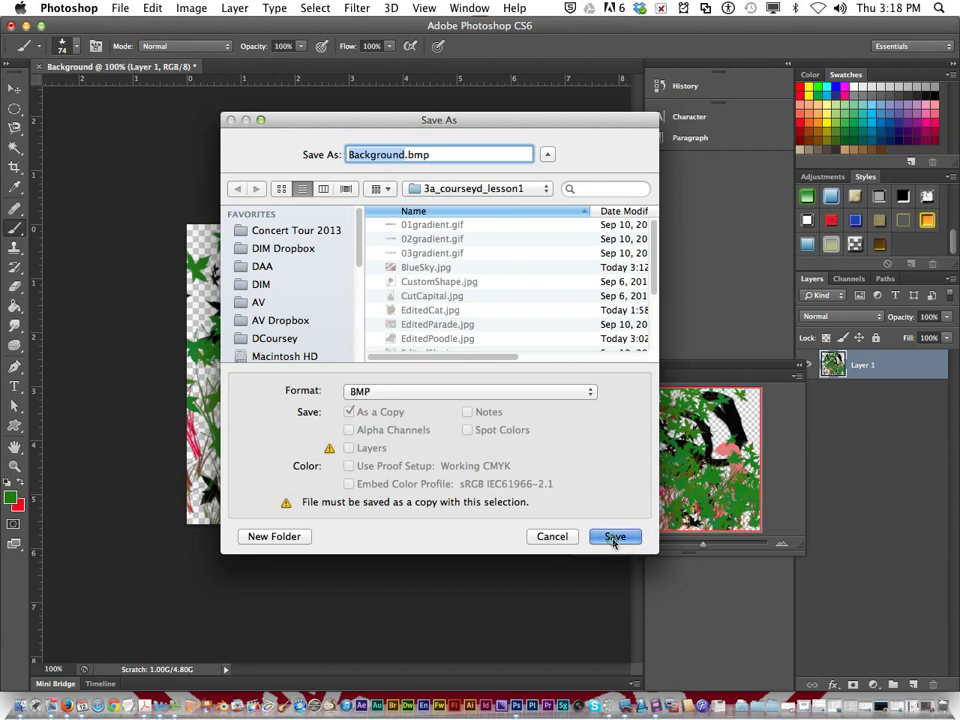
click(614, 538)
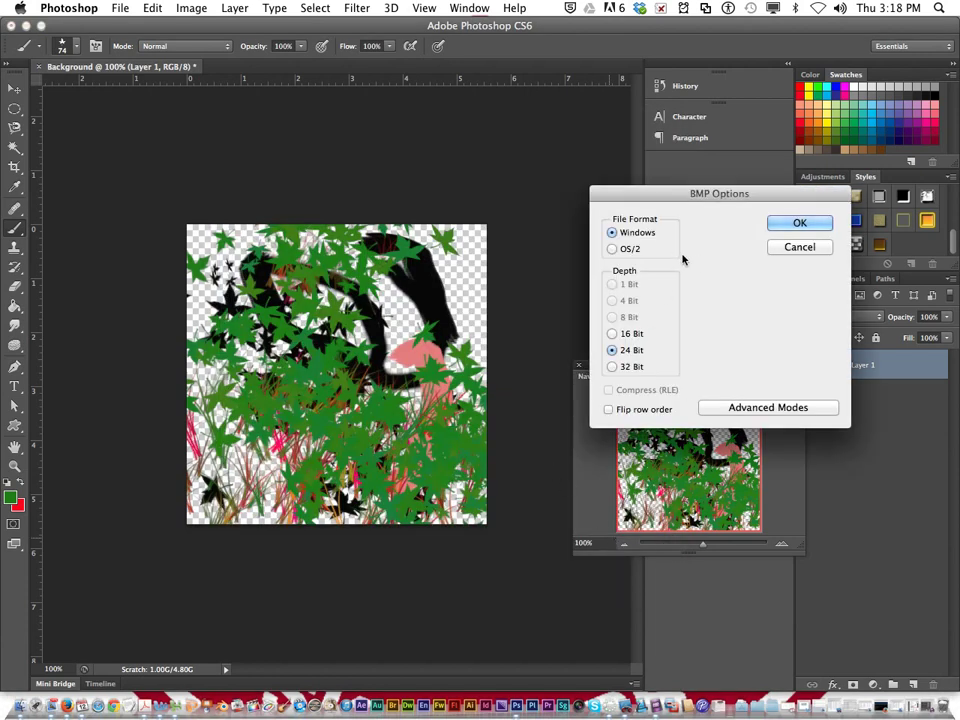
click(799, 225)
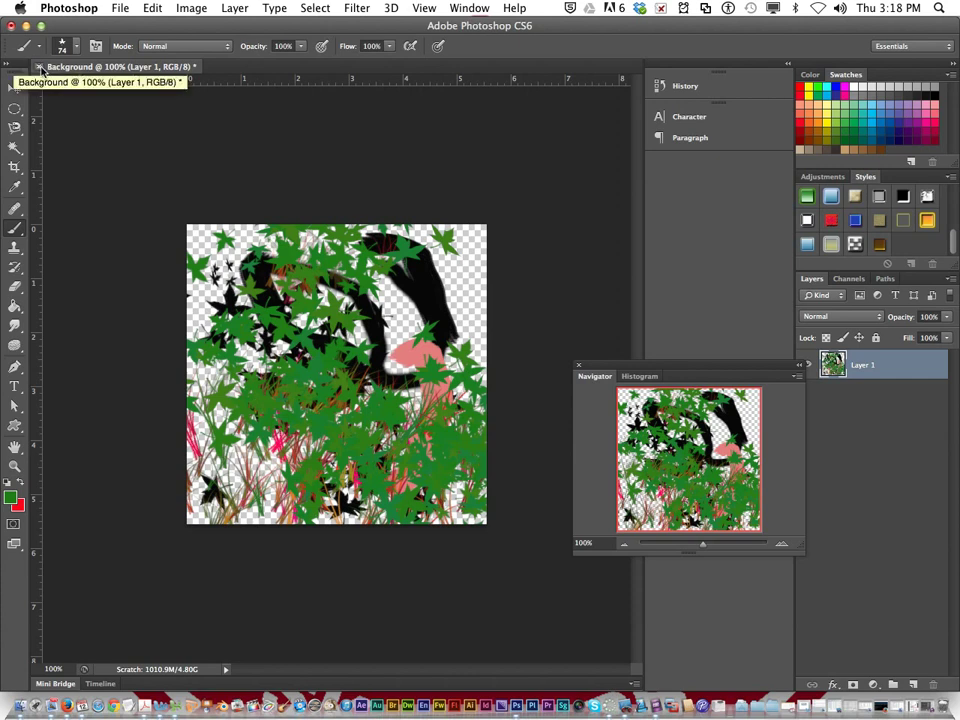
Close the Background document without saving its Photoshop changes
key(super+w)
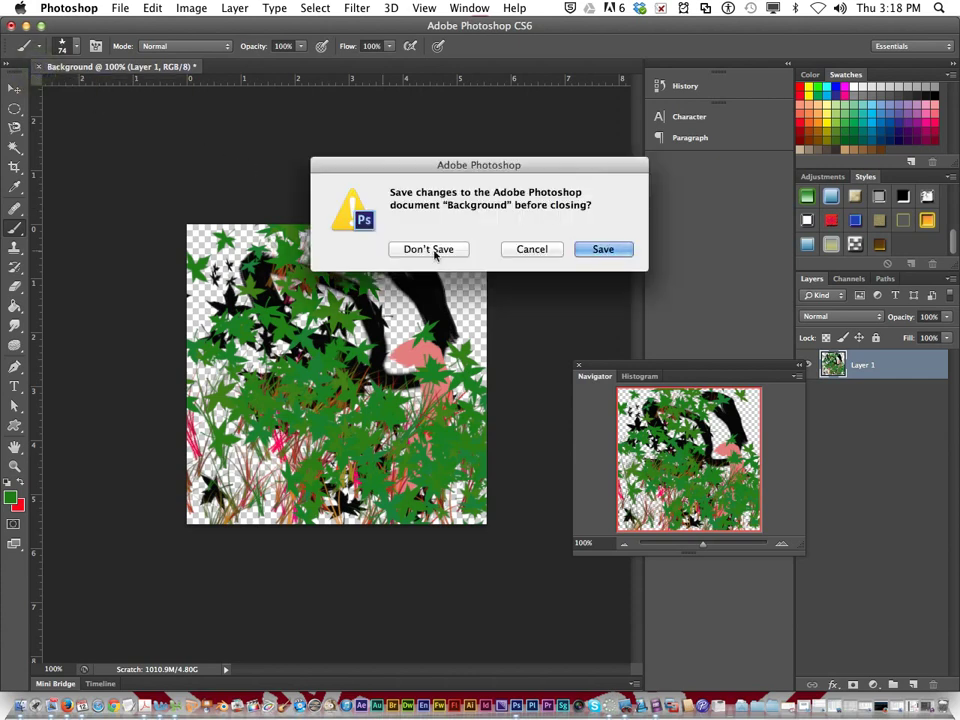
click(428, 251)
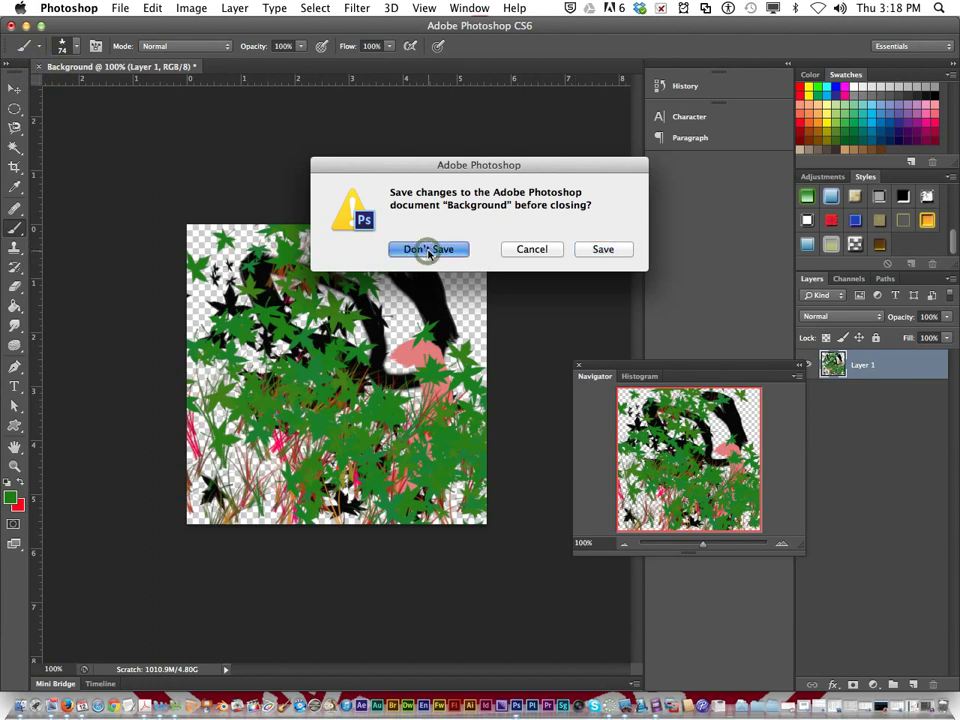